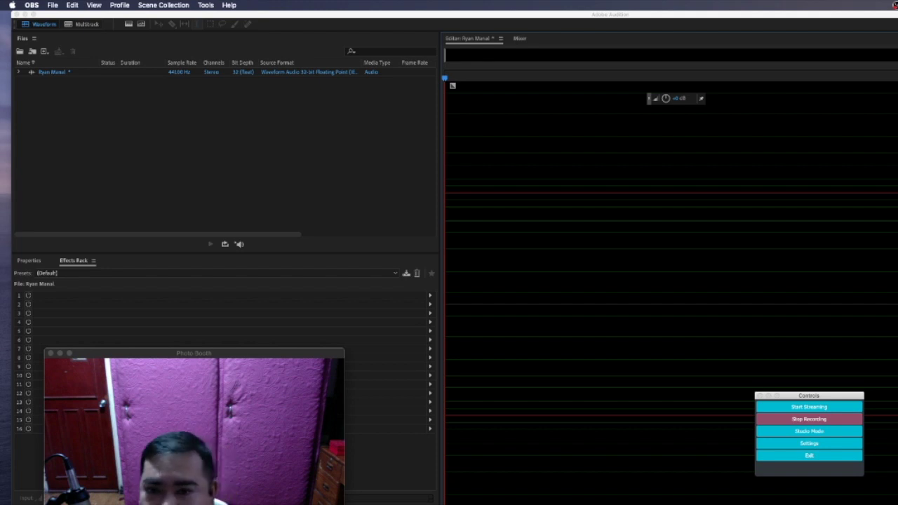
Switch to Adobe Audition and view its version information, then close the About window.
{"action": "left_click", "coordinate": [754, 17]}
{"action": "left_click", "coordinate": [49, 5]}
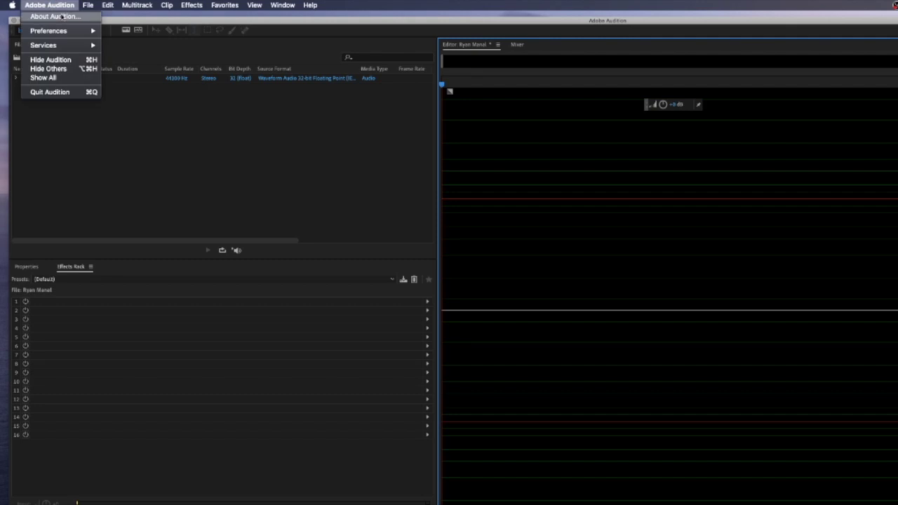
{"action": "left_click", "coordinate": [61, 16]}
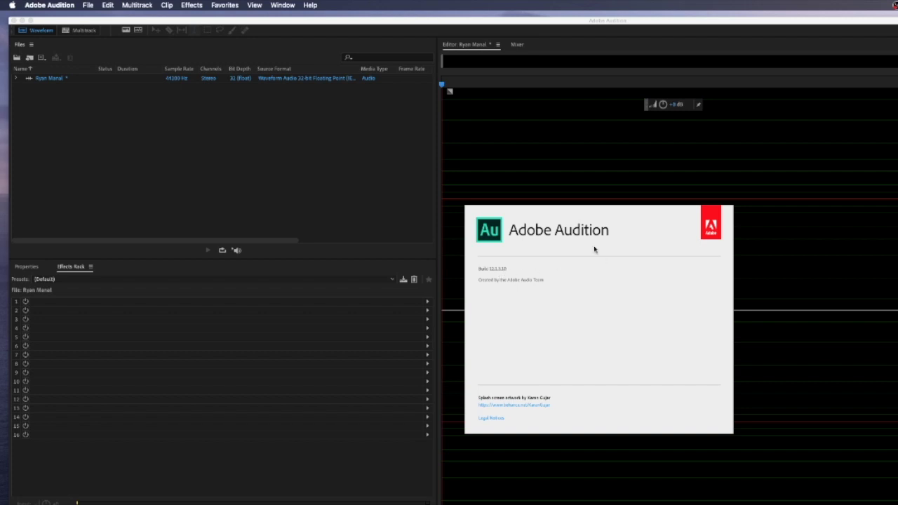
{"action": "left_click", "coordinate": [65, 5]}
{"action": "left_click", "coordinate": [545, 219]}
{"action": "left_click", "coordinate": [605, 345]}
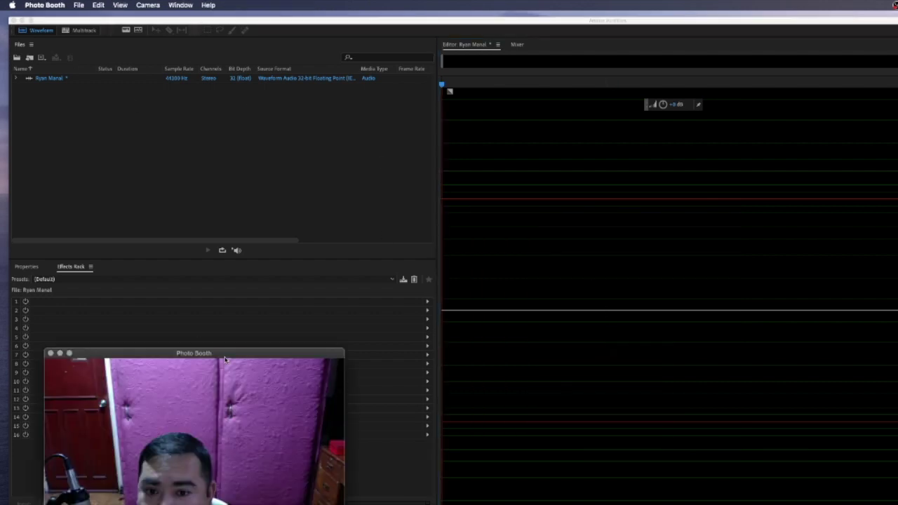
Reposition the Photo Booth webcam window over the Effects Rack.
{"action": "left_click_drag", "start_coordinate": [225, 359], "coordinate": [236, 264]}
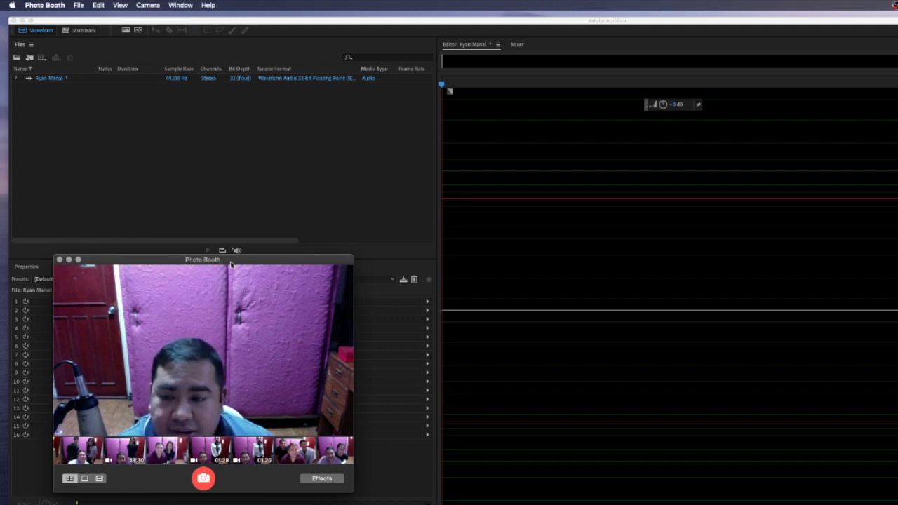
{"action": "left_click_drag", "start_coordinate": [231, 264], "coordinate": [235, 314]}
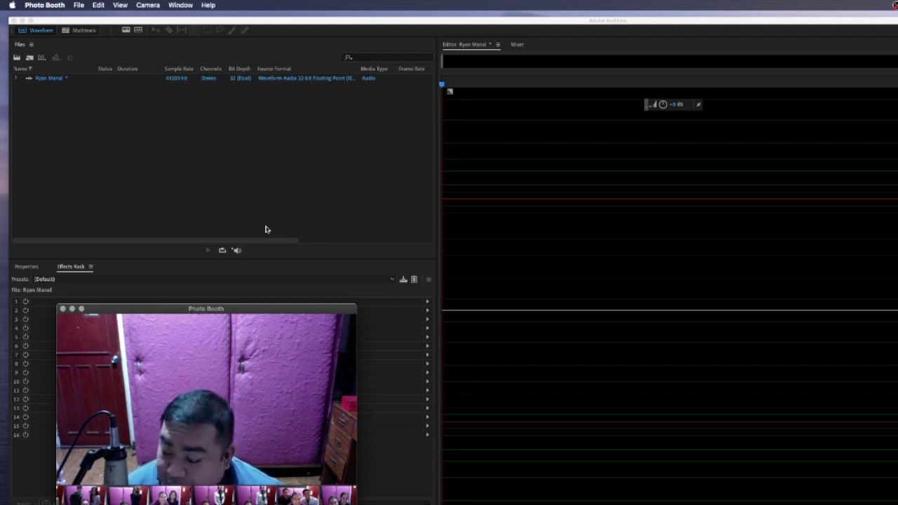
Switch to Audition and check the Audio Hardware preferences for input, output, buffer size and sample rate.
{"action": "key", "text": "super+h"}
{"action": "left_click", "coordinate": [49, 5]}
{"action": "mouse_move", "coordinate": [56, 32]}
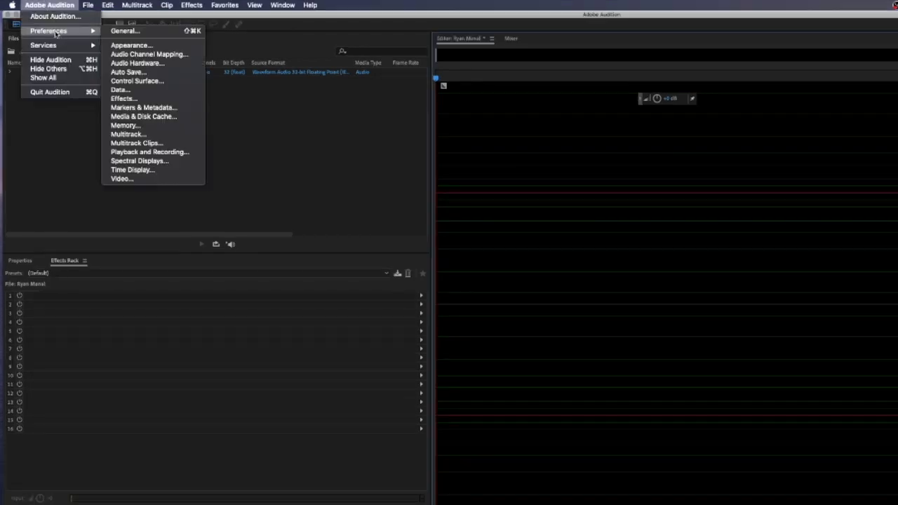
{"action": "left_click", "coordinate": [137, 63]}
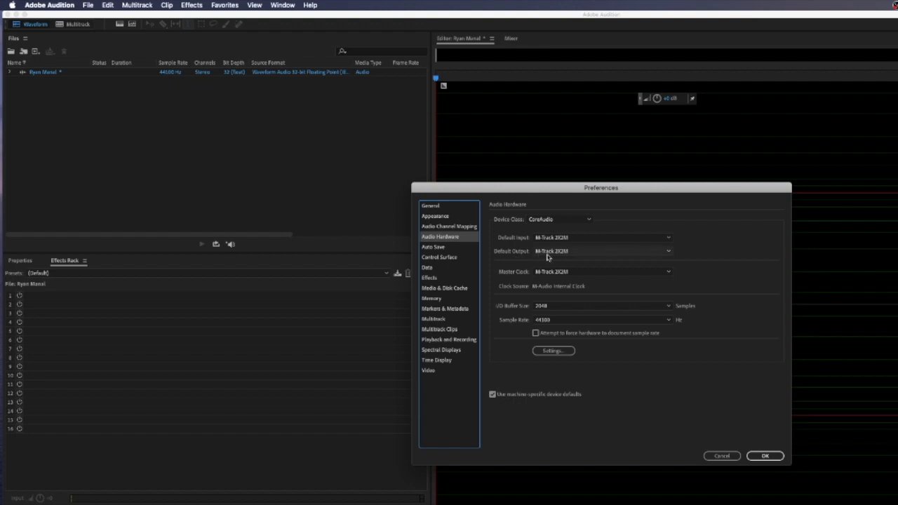
{"action": "left_click", "coordinate": [766, 456]}
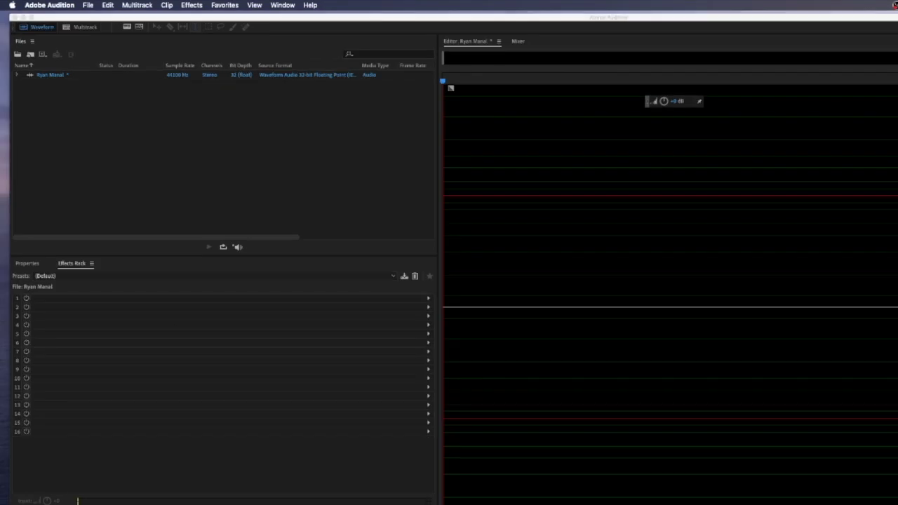
Move the Photo Booth window clear of the waveform editor, over the Files and Effects Rack area.
{"action": "left_click_drag", "start_coordinate": [222, 308], "coordinate": [260, 83]}
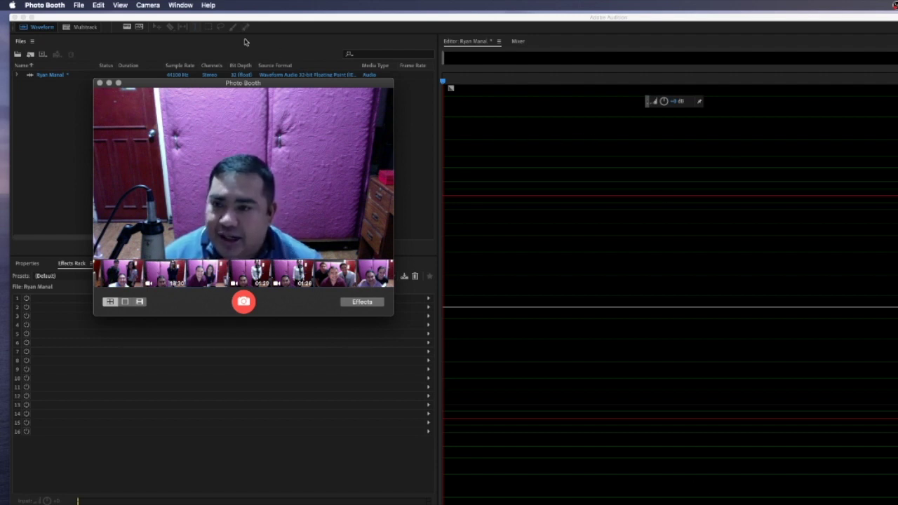
{"action": "left_click_drag", "start_coordinate": [280, 83], "coordinate": [740, 313]}
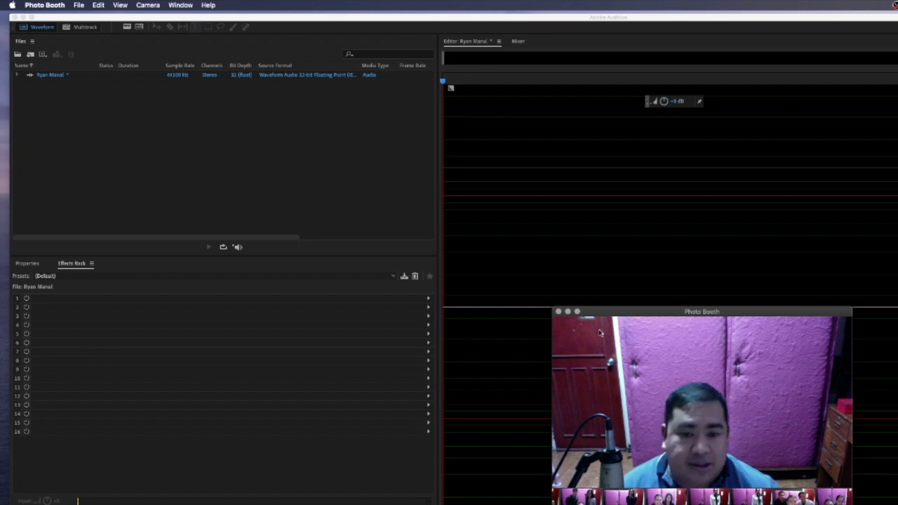
{"action": "left_click_drag", "start_coordinate": [614, 313], "coordinate": [174, 103]}
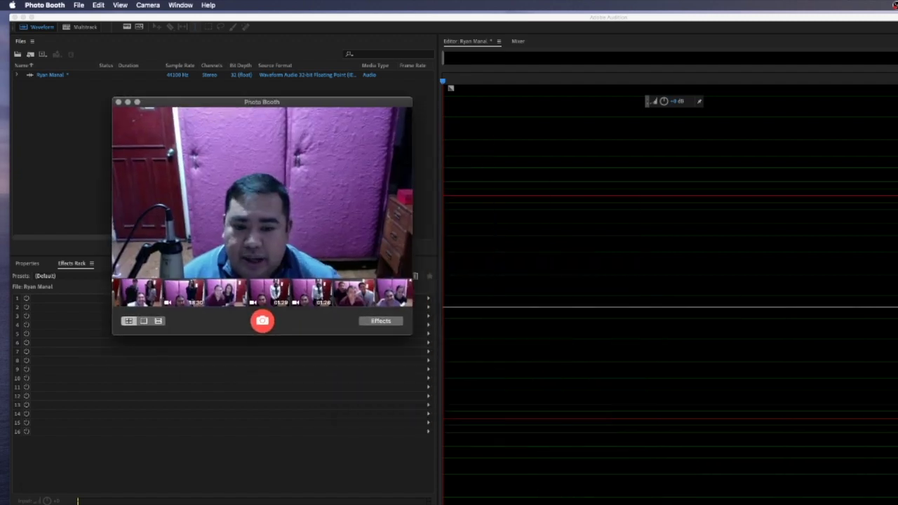
Switch to Audition and record a voice take of about 42 seconds in the open stereo file.
{"action": "key", "text": "super+q"}
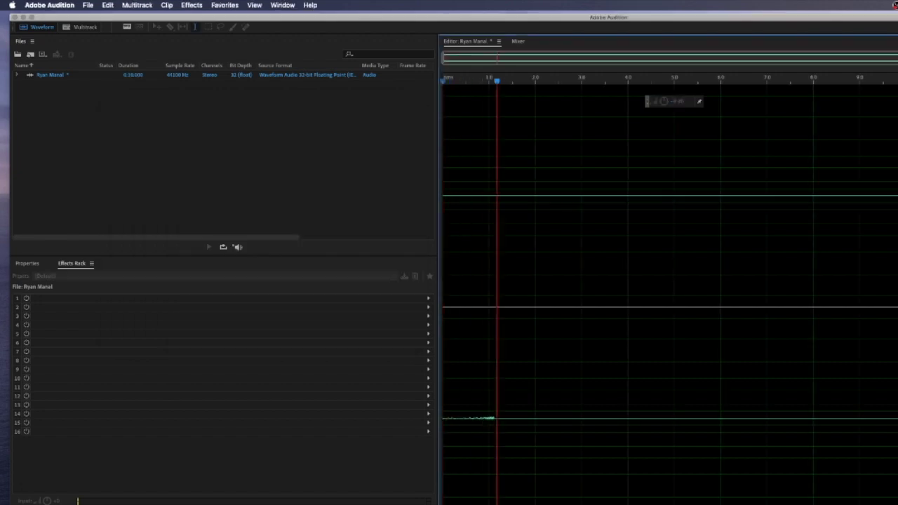
{"action": "key", "text": "super+Tab"}
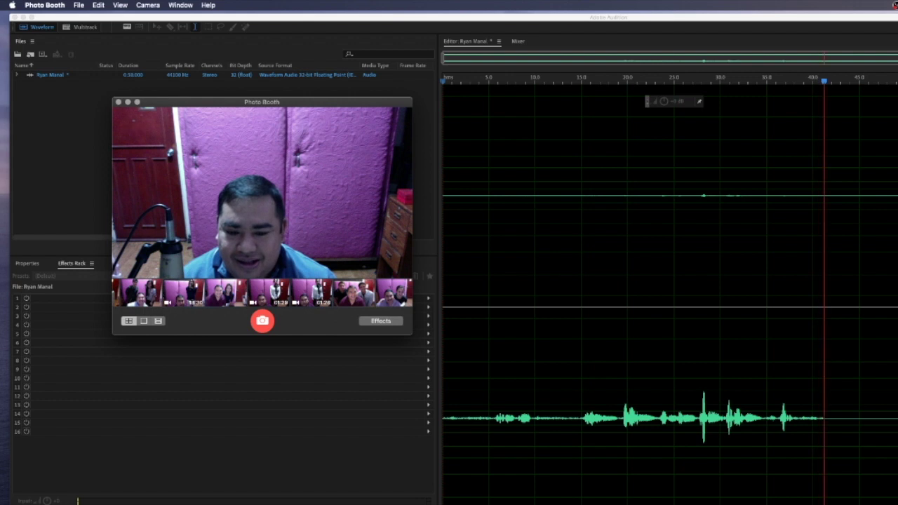
{"action": "key", "text": "super+q"}
{"action": "key", "text": "space"}
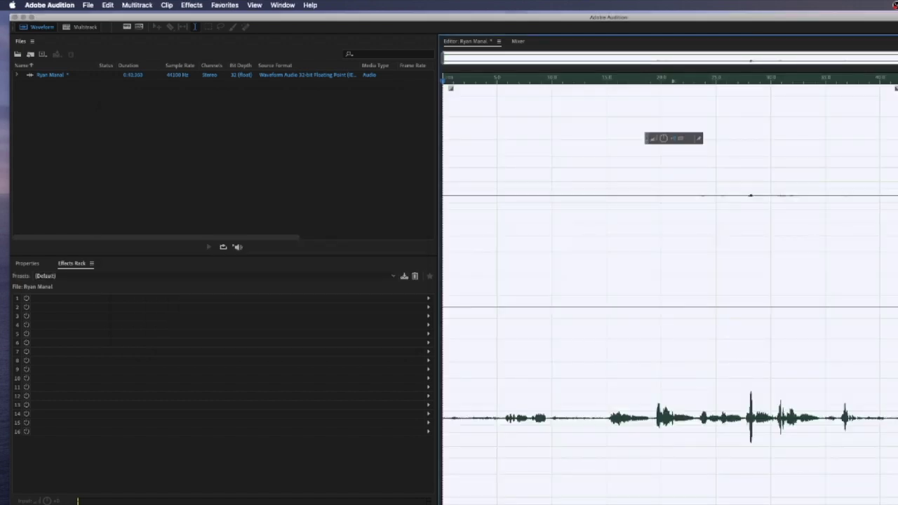
Make the Photo Booth window slightly smaller, then return to Audition.
{"action": "key", "text": "super+Tab"}
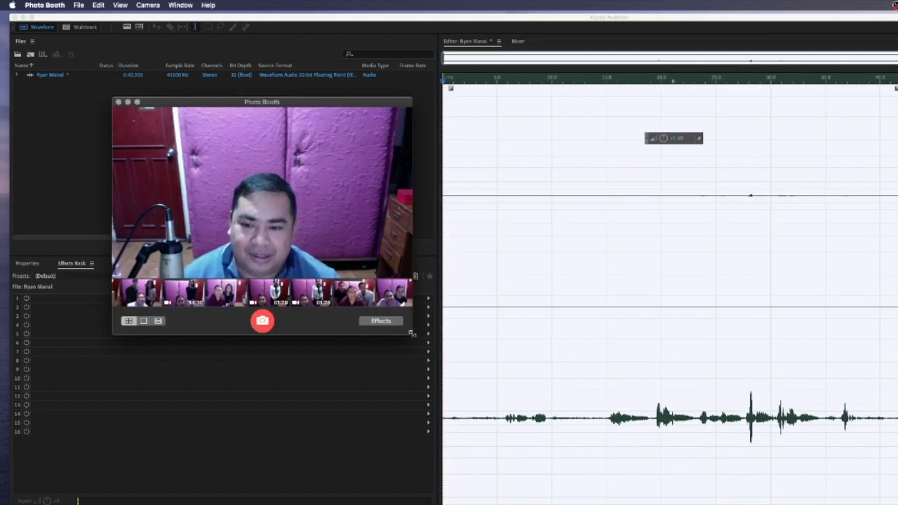
{"action": "left_click_drag", "start_coordinate": [412, 334], "coordinate": [392, 322]}
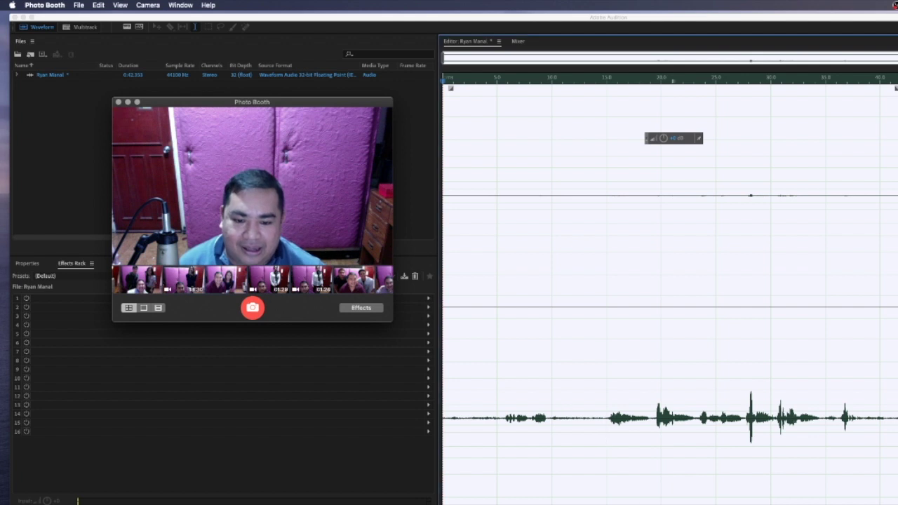
{"action": "key", "text": "super+Tab"}
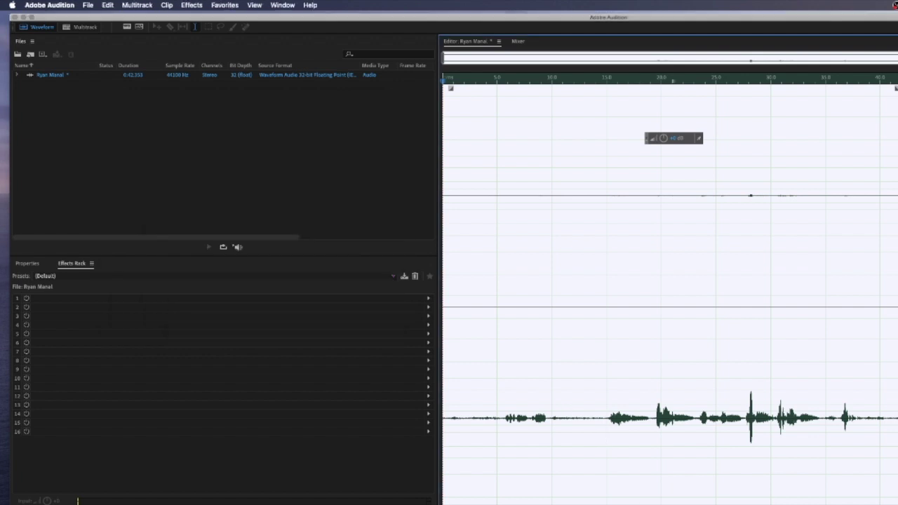
Play back the recorded take and rearrange the Photo Booth and Audition windows so the webcam view sits in the desktop's upper corner.
{"action": "key", "text": "space"}
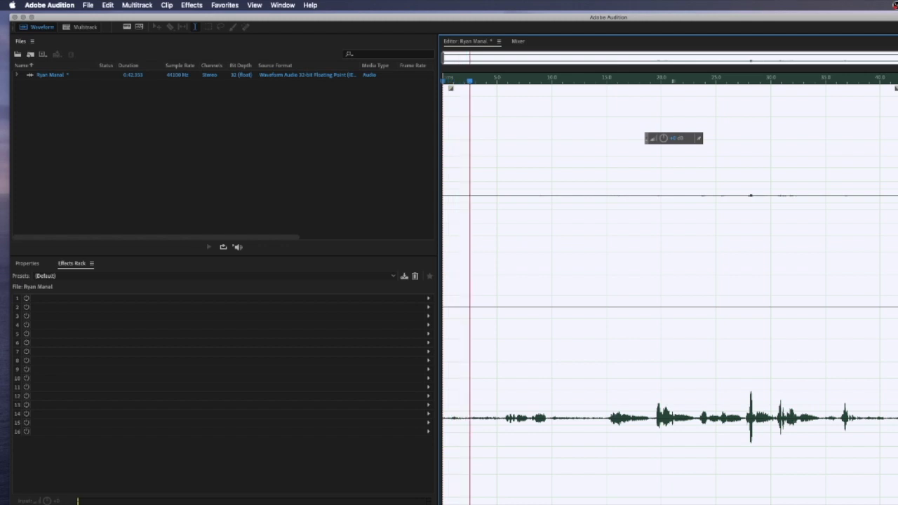
{"action": "key", "text": "super+Tab"}
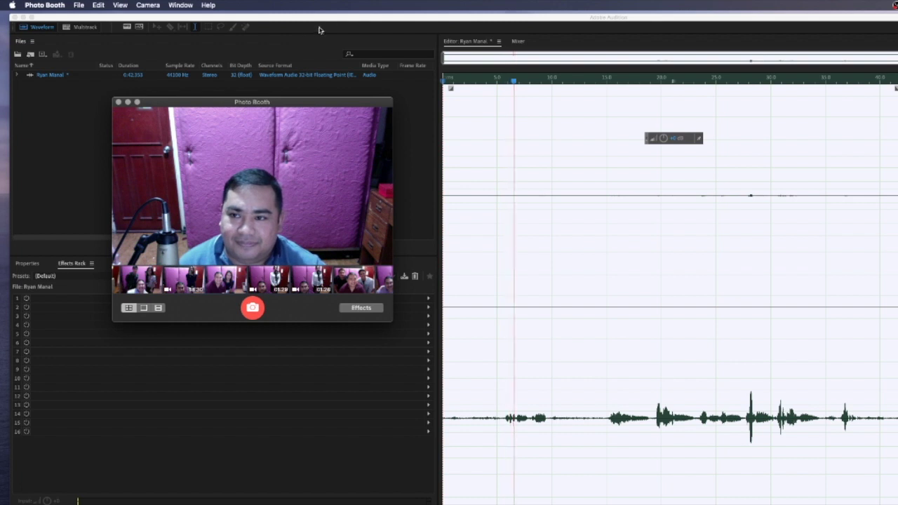
{"action": "left_click_drag", "start_coordinate": [302, 17], "coordinate": [360, 244]}
{"action": "left_click_drag", "start_coordinate": [274, 114], "coordinate": [192, 32]}
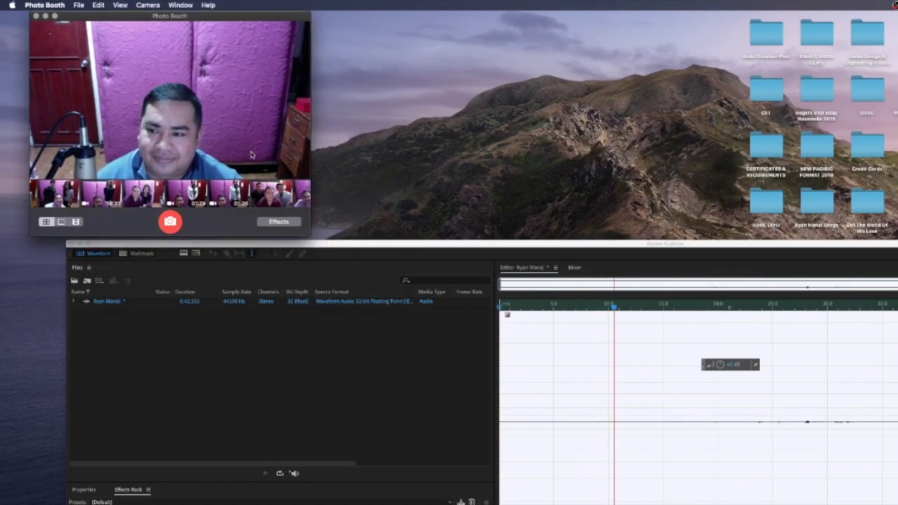
{"action": "left_click_drag", "start_coordinate": [359, 249], "coordinate": [349, 16]}
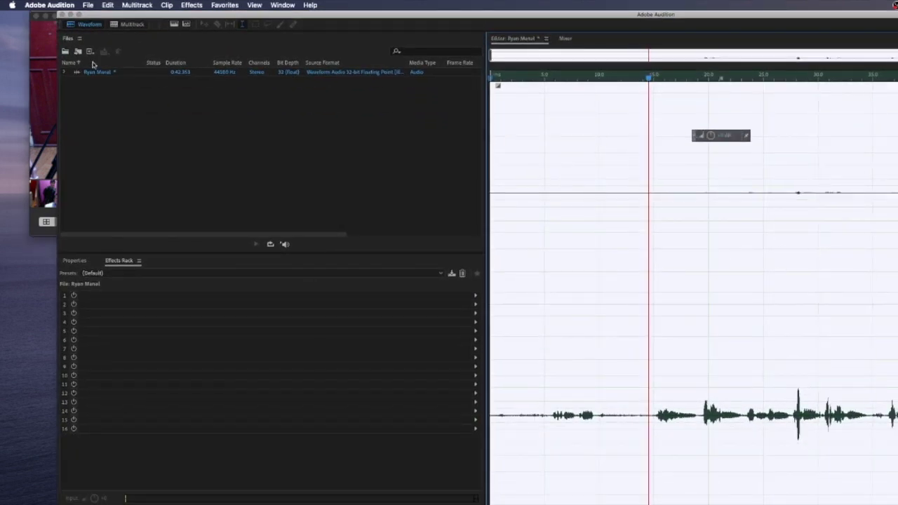
{"action": "left_click", "coordinate": [45, 113]}
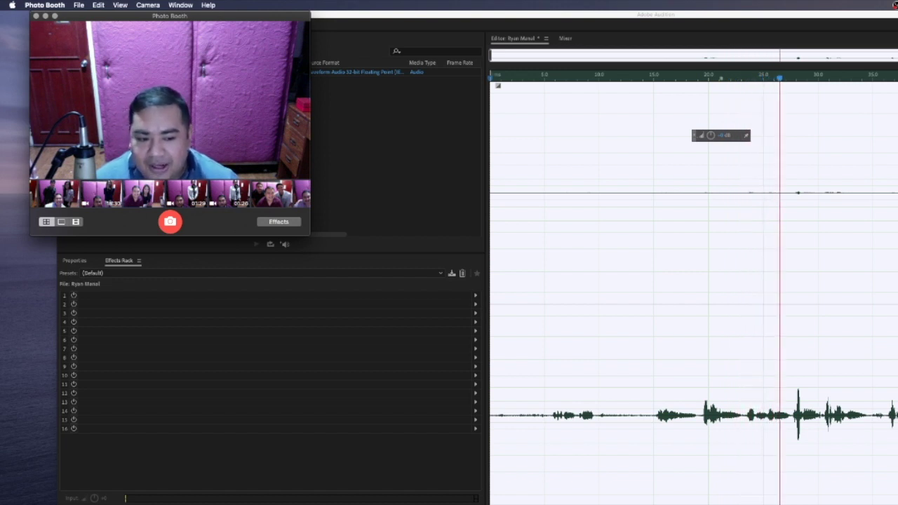
Return to Audition and delete the first 15 seconds of the recording, before the second spoken passage.
{"action": "key", "text": "super+Tab"}
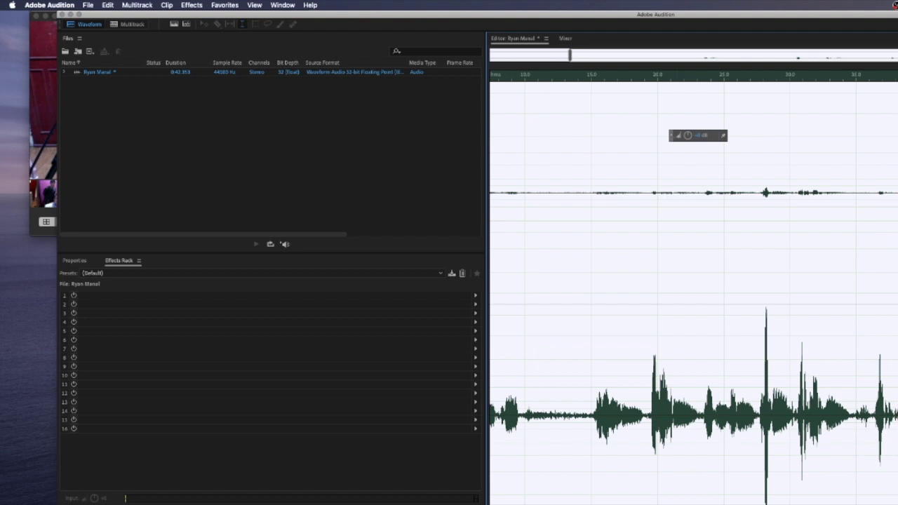
{"action": "left_click", "coordinate": [649, 415]}
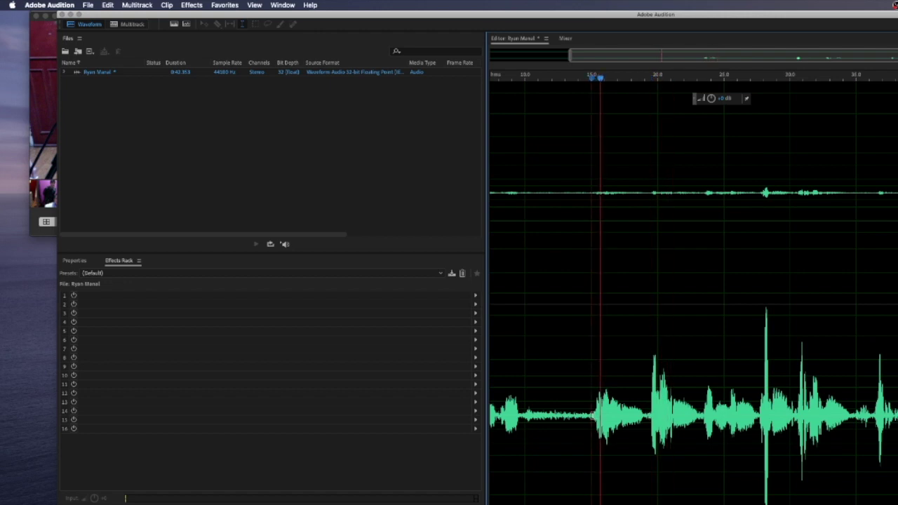
{"action": "key", "text": "space"}
{"action": "key", "text": "shift+Home"}
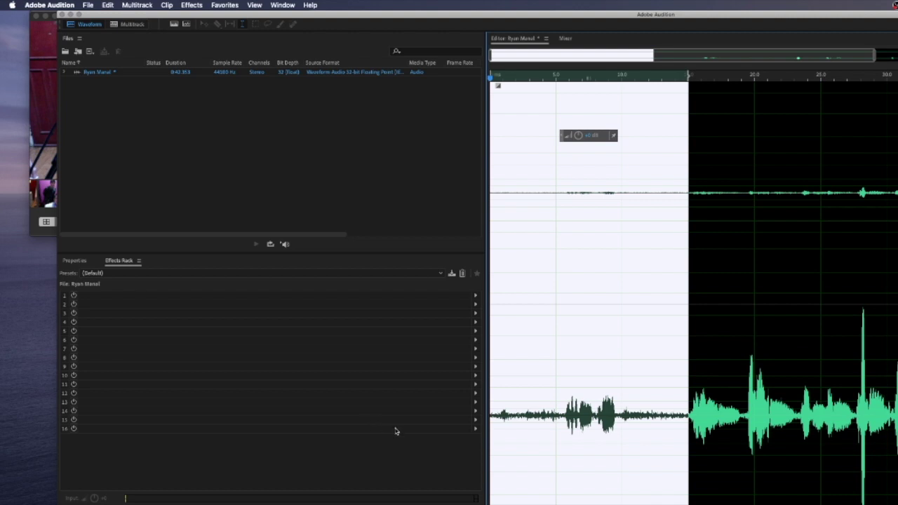
{"action": "key", "text": "Delete"}
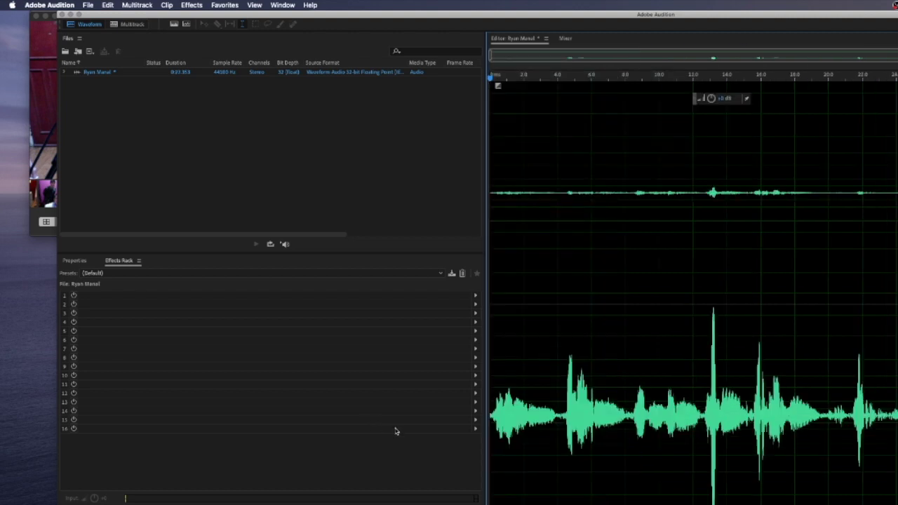
Play back the trimmed recording from its start with the Photo Booth window in front, then return to Audition.
{"action": "key", "text": "space"}
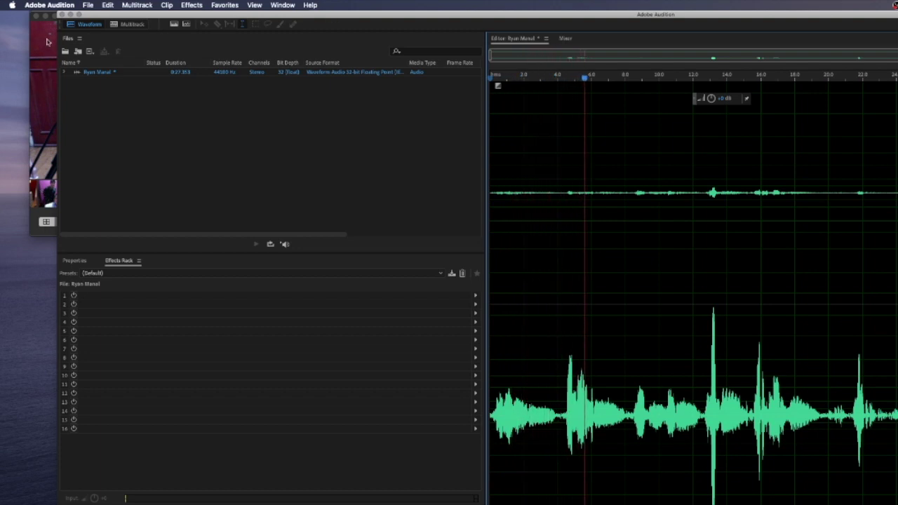
{"action": "left_click", "coordinate": [47, 41]}
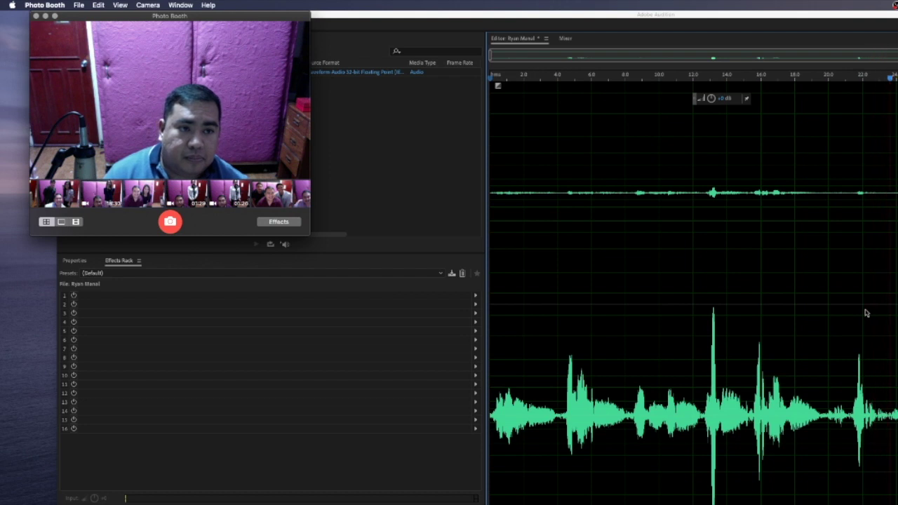
{"action": "key", "text": "super+Tab"}
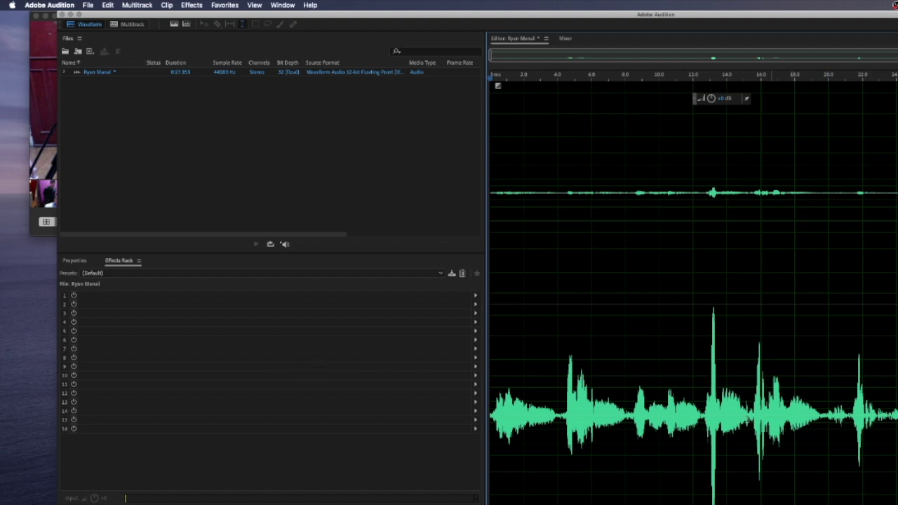
Enable the first Effects Rack slot, add a Pitch Shifter there and raise its pitch transpose to 10 semi-tones.
{"action": "left_click", "coordinate": [74, 296]}
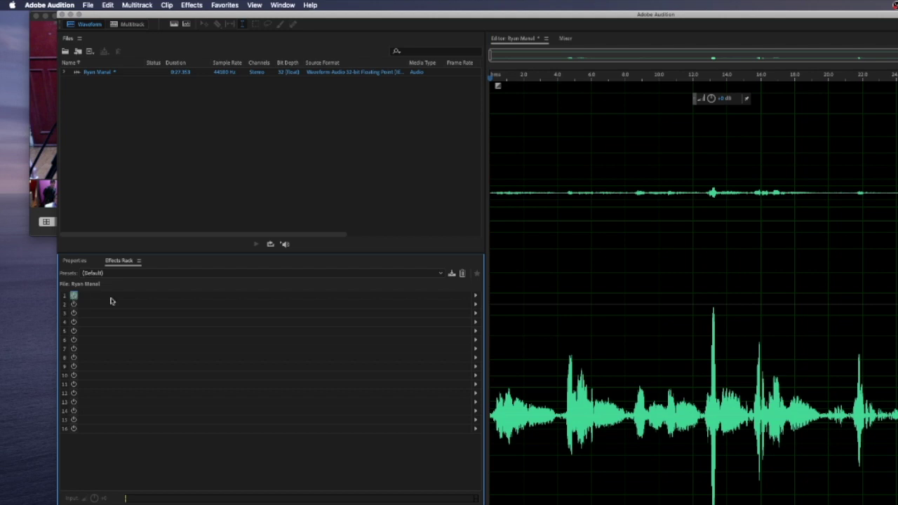
{"action": "left_click", "coordinate": [474, 296]}
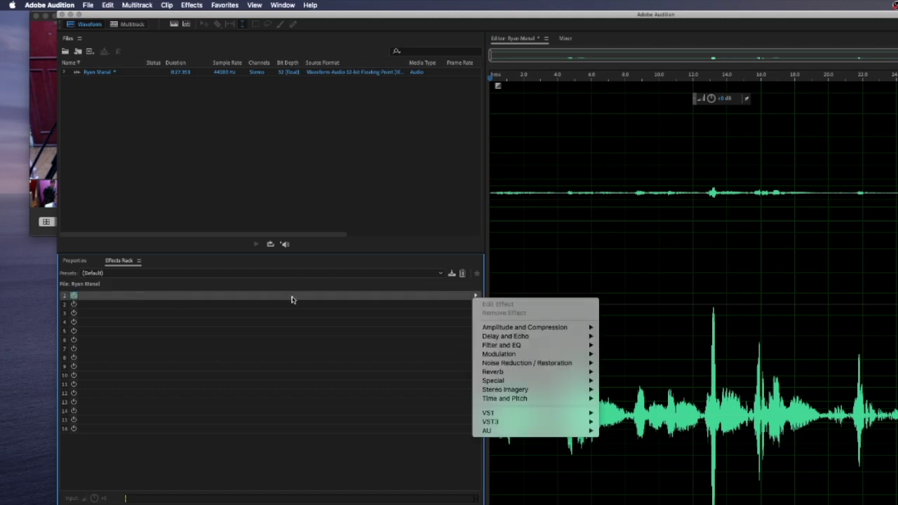
{"action": "mouse_move", "coordinate": [509, 328]}
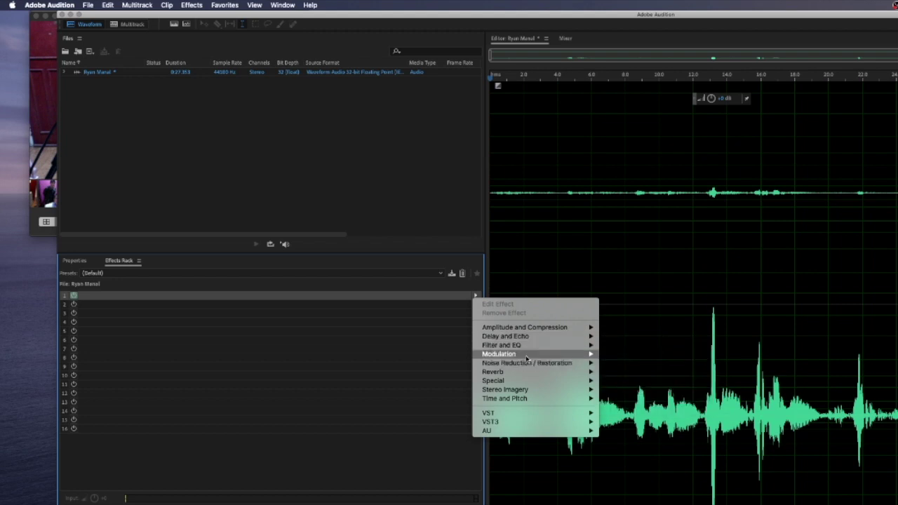
{"action": "mouse_move", "coordinate": [526, 358]}
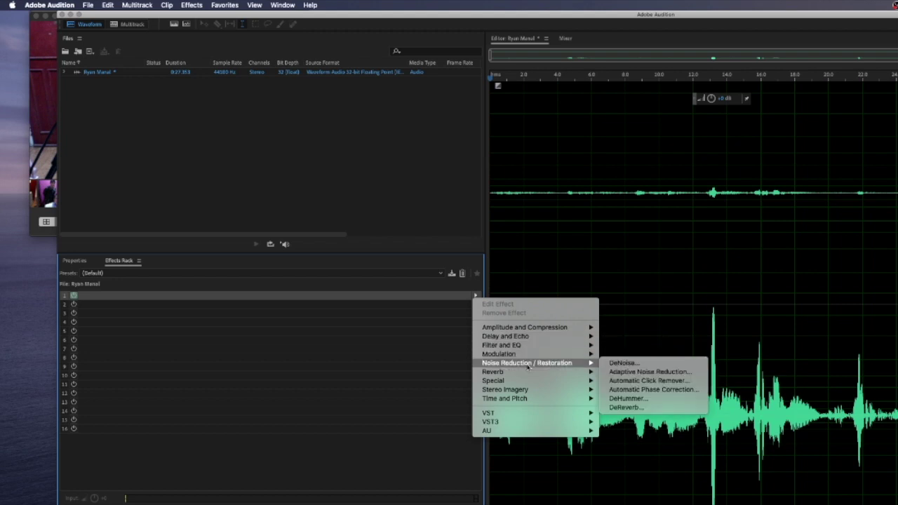
{"action": "mouse_move", "coordinate": [511, 381]}
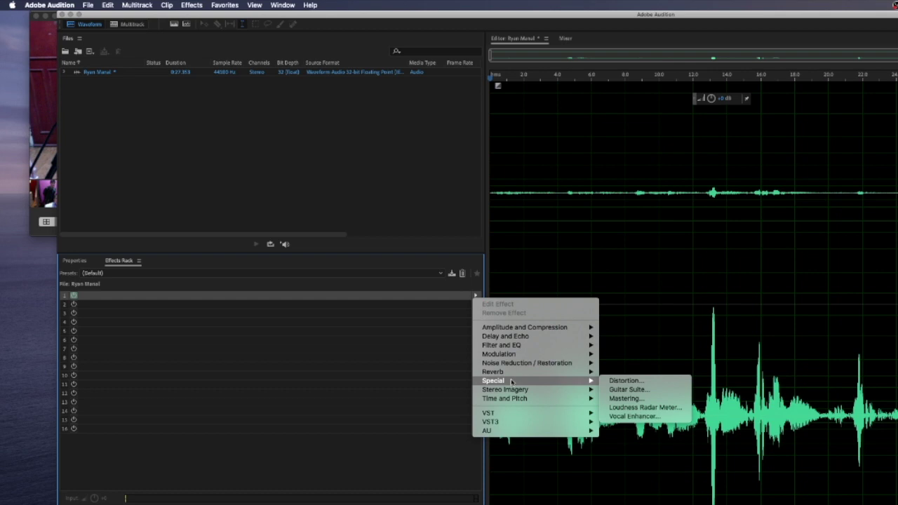
{"action": "mouse_move", "coordinate": [531, 393]}
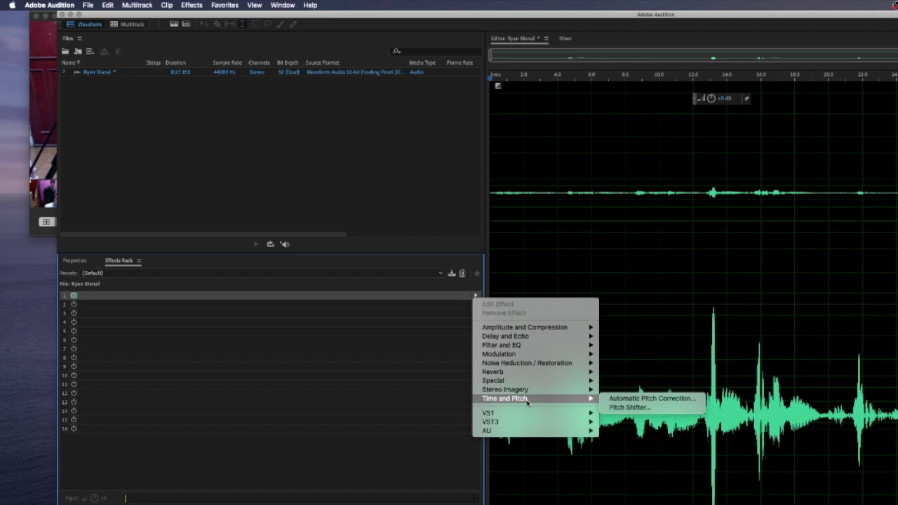
{"action": "left_click", "coordinate": [614, 407]}
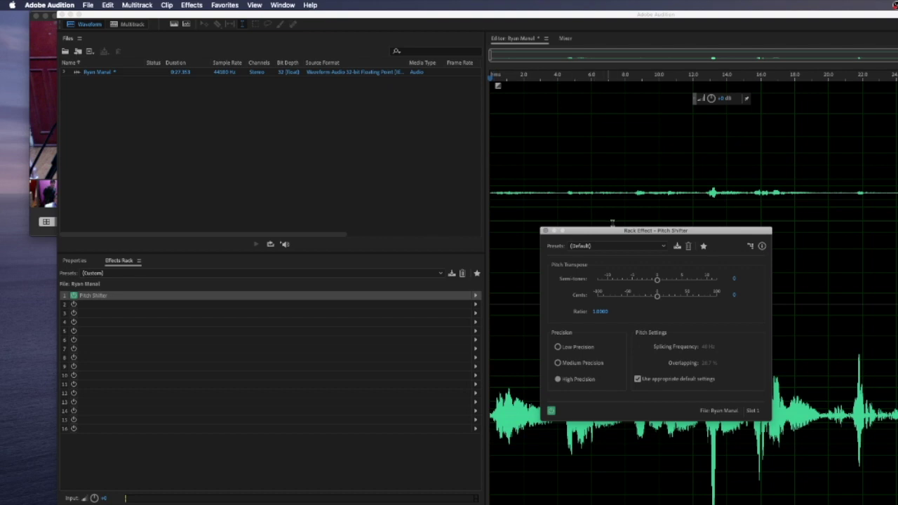
{"action": "left_click_drag", "start_coordinate": [616, 230], "coordinate": [480, 91]}
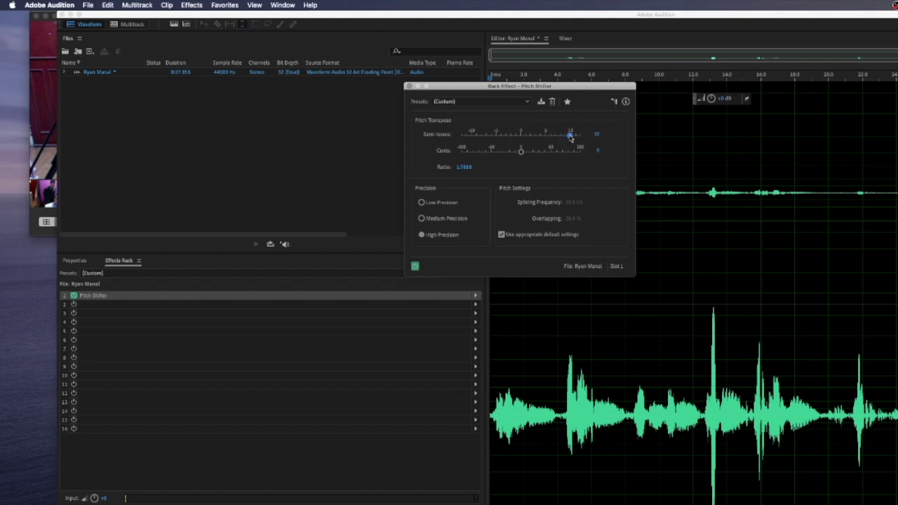
Play back the pitch-shifted recording, bring Photo Booth forward briefly, then return to Audition and play the take again from its start.
{"action": "left_click", "coordinate": [871, 103]}
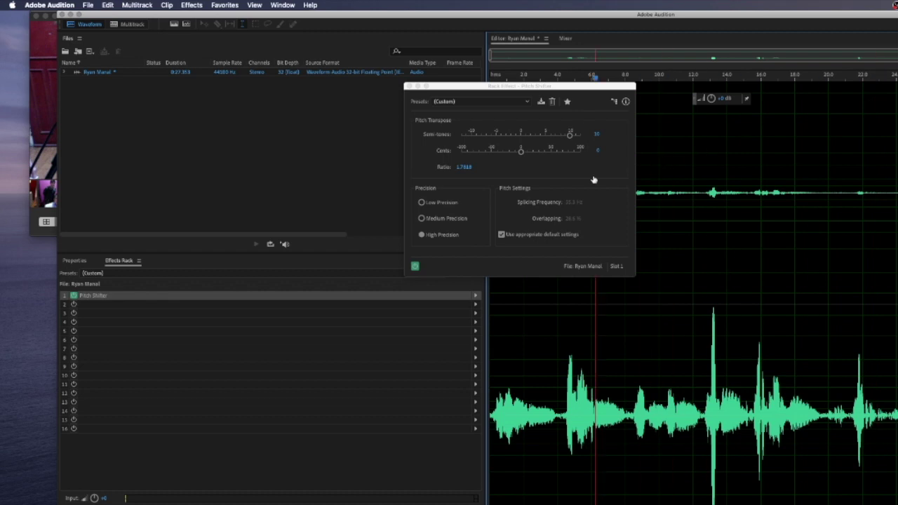
{"action": "key", "text": "space"}
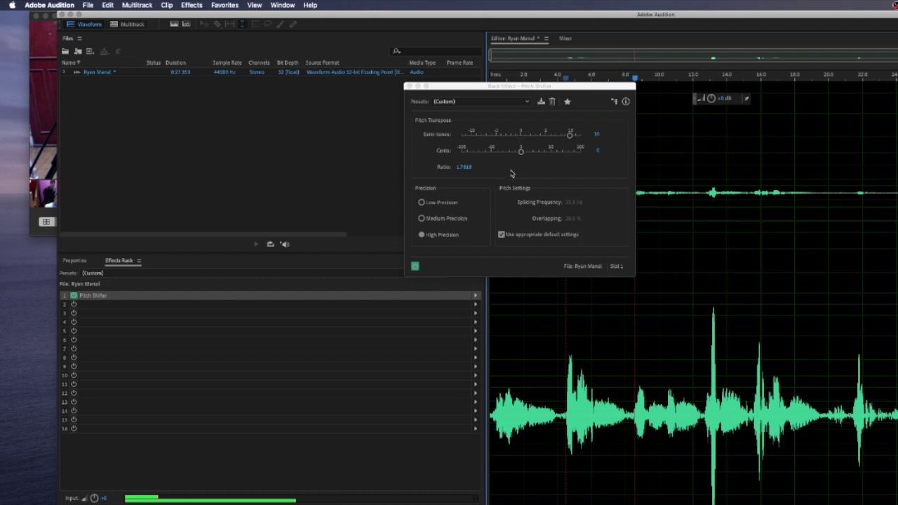
{"action": "left_click", "coordinate": [49, 89]}
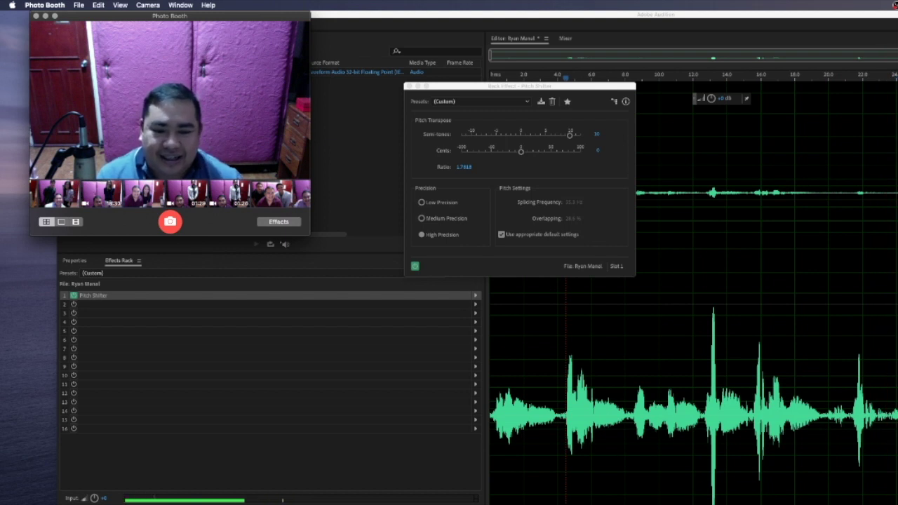
{"action": "key", "text": "super+Tab"}
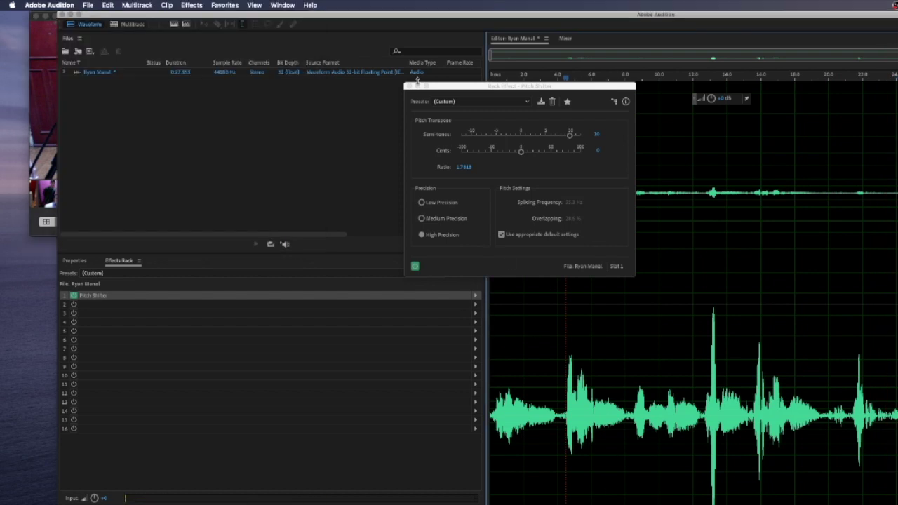
{"action": "left_click", "coordinate": [475, 85]}
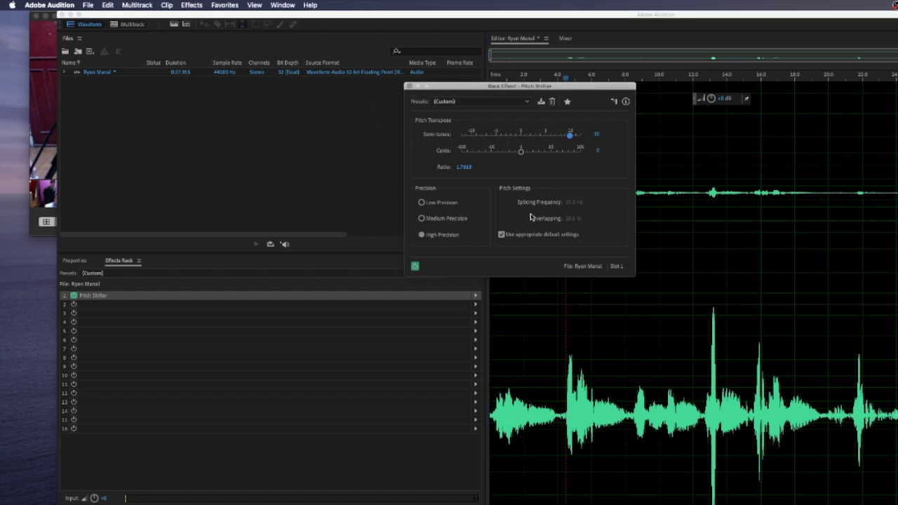
{"action": "key", "text": "space"}
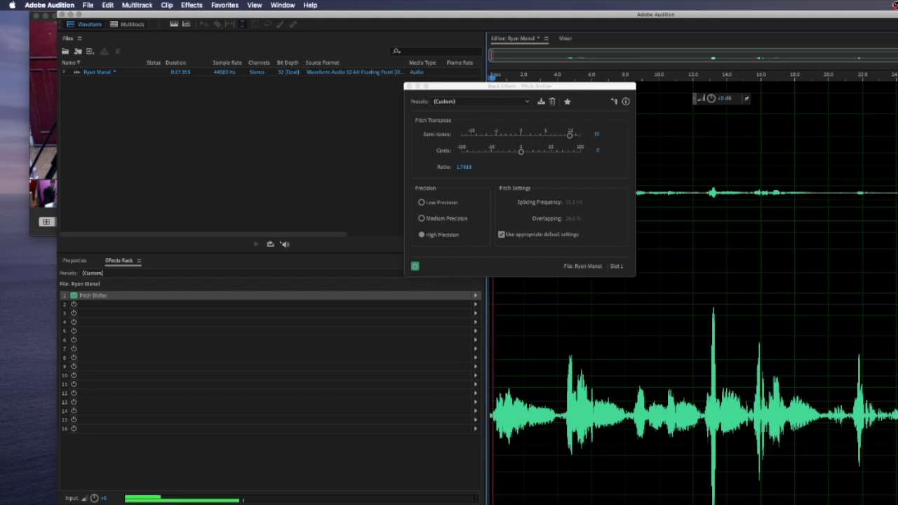
Keep the Pitch Shifter's cents at 0, then close its settings and stop playback.
{"action": "mouse_move", "coordinate": [523, 153]}
{"action": "left_mouse_down"}
{"action": "mouse_move", "coordinate": [579, 153]}
{"action": "mouse_move", "coordinate": [461, 153]}
{"action": "mouse_move", "coordinate": [520, 153]}
{"action": "left_mouse_up"}
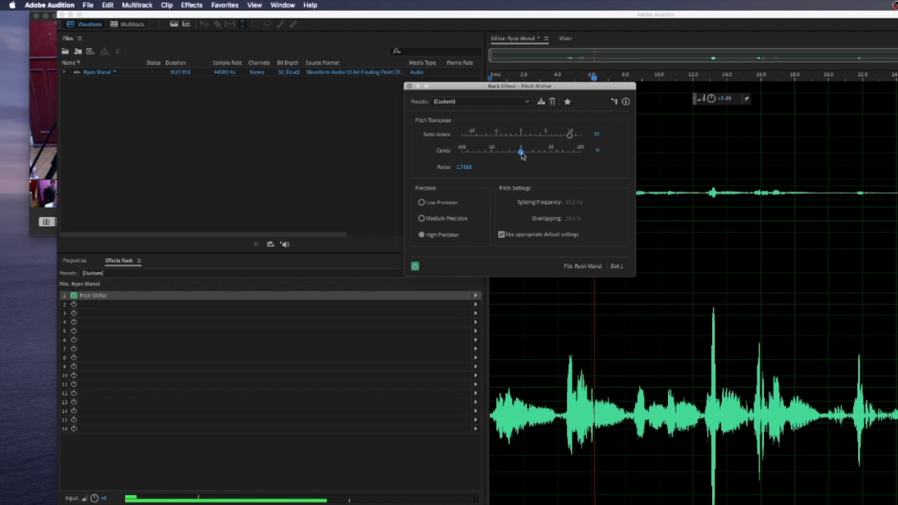
{"action": "left_click", "coordinate": [410, 86]}
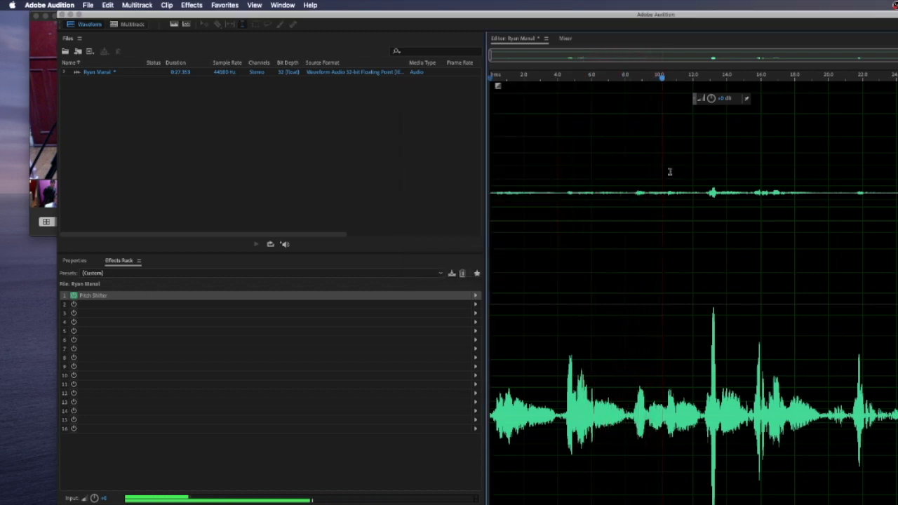
{"action": "key", "text": "space"}
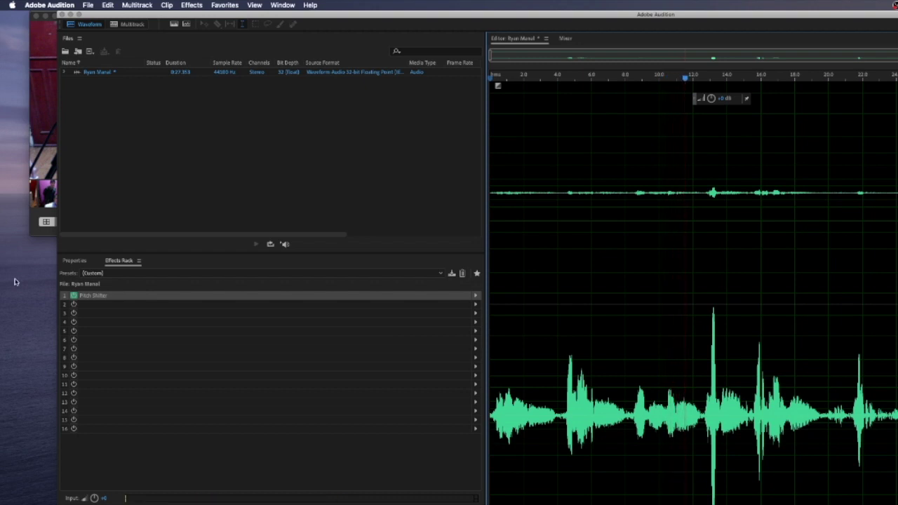
Enable the second Effects Rack slot and add the DeNoise effect from the noise reduction and restoration category.
{"action": "left_click", "coordinate": [74, 307]}
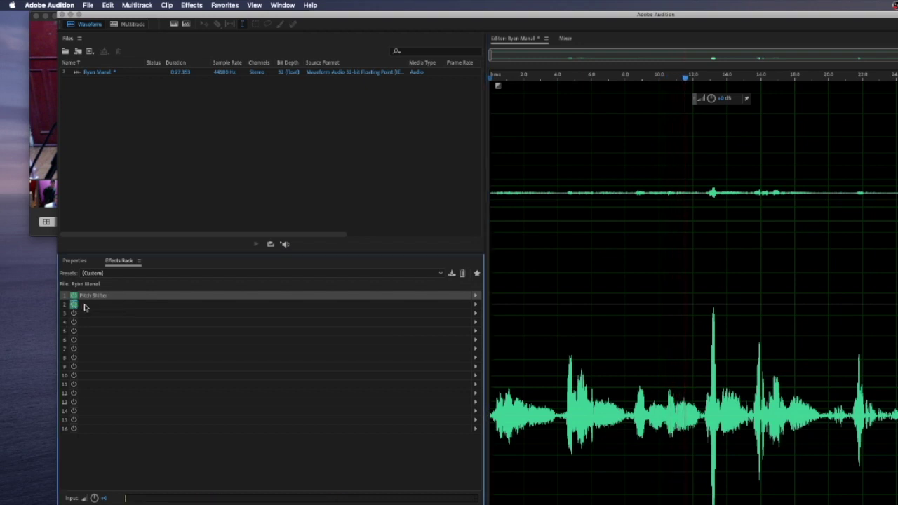
{"action": "left_click", "coordinate": [476, 305]}
{"action": "mouse_move", "coordinate": [499, 374]}
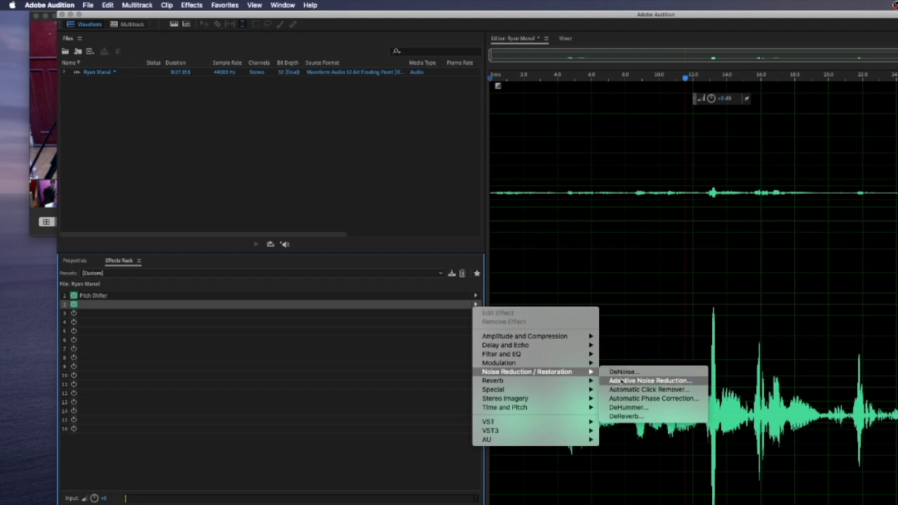
{"action": "mouse_move", "coordinate": [588, 381]}
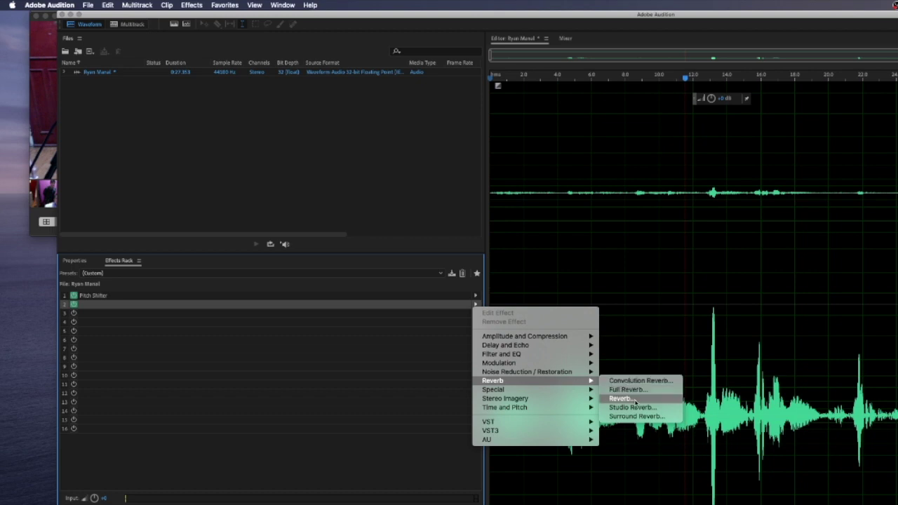
{"action": "mouse_move", "coordinate": [539, 372]}
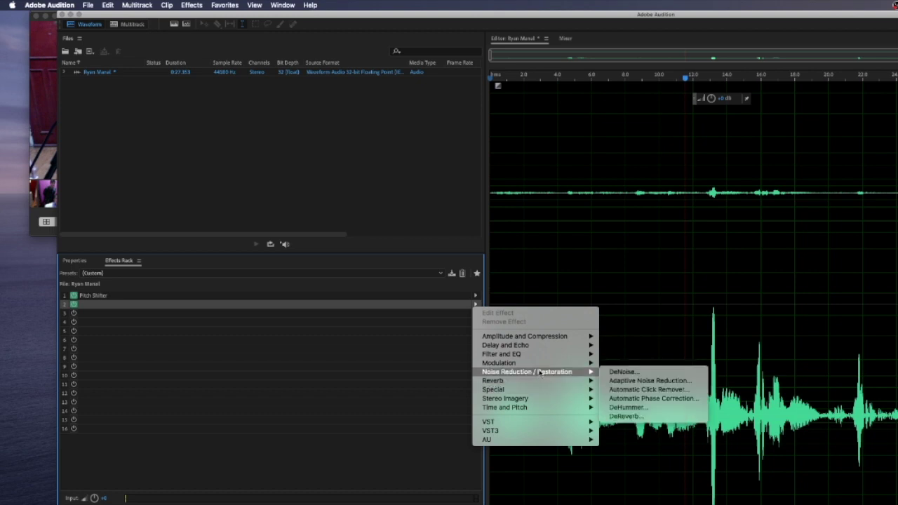
{"action": "left_click", "coordinate": [622, 373]}
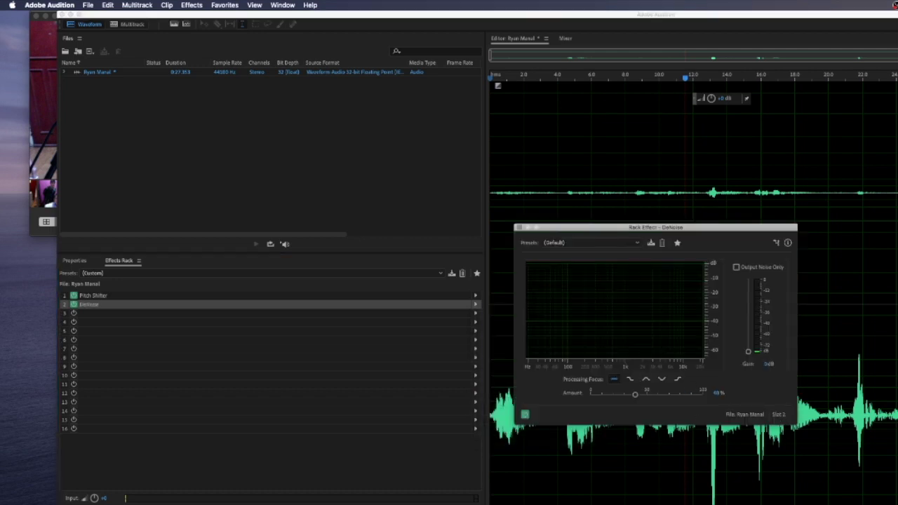
Preview the recording while lowering the DeNoise amount to 31%, then close the effect's settings.
{"action": "key", "text": "space"}
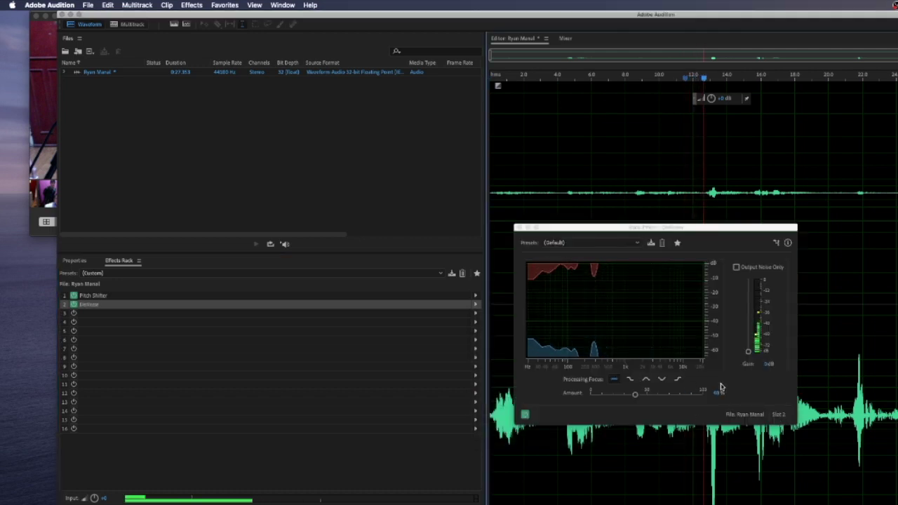
{"action": "left_click_drag", "start_coordinate": [635, 394], "coordinate": [613, 396]}
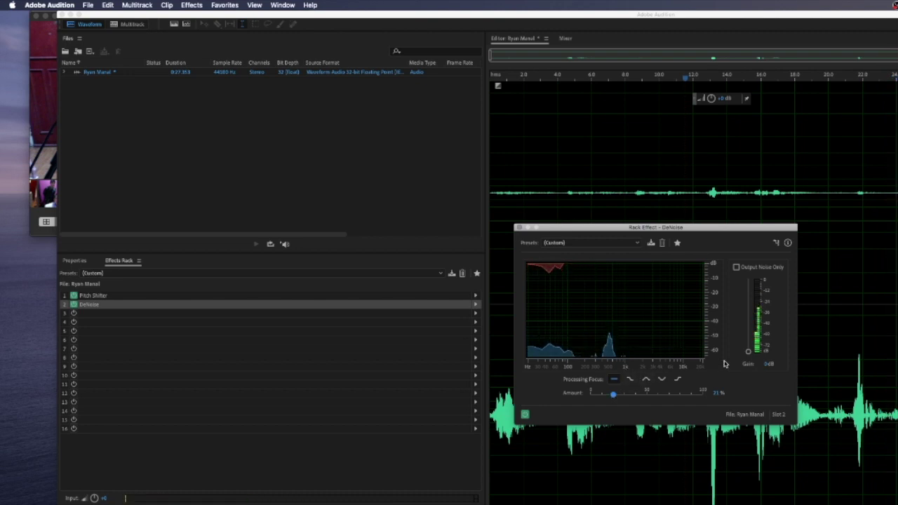
{"action": "left_click", "coordinate": [519, 228]}
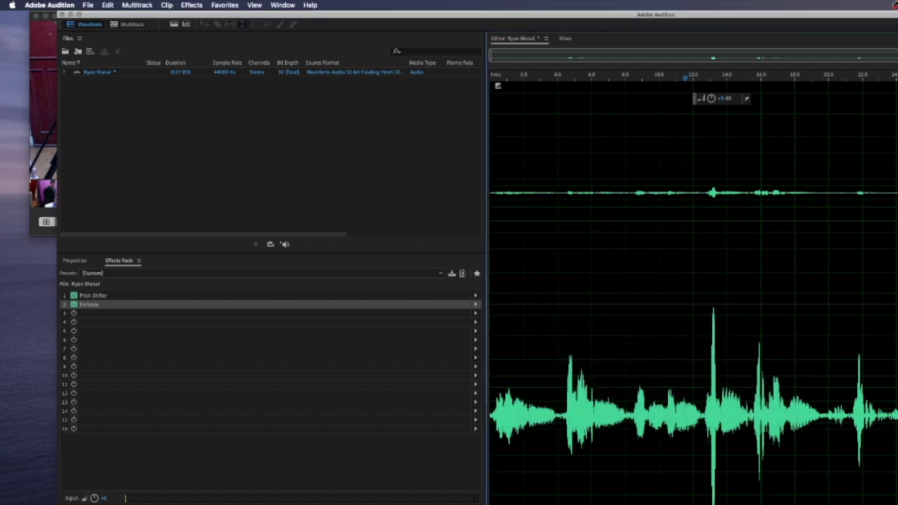
During playback, add an Amplify effect to the third rack slot with both channel gains at 8.48 dB, then close its settings.
{"action": "key", "text": "space"}
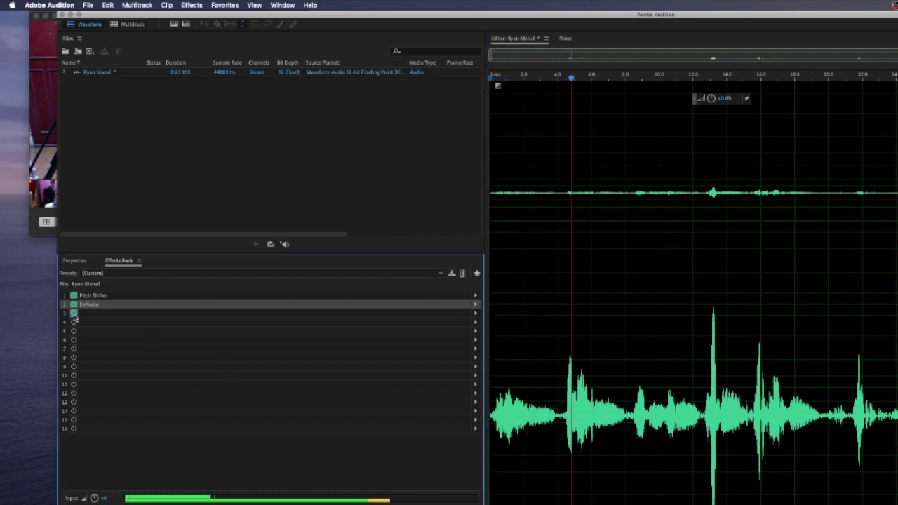
{"action": "left_click", "coordinate": [475, 313]}
{"action": "mouse_move", "coordinate": [533, 346]}
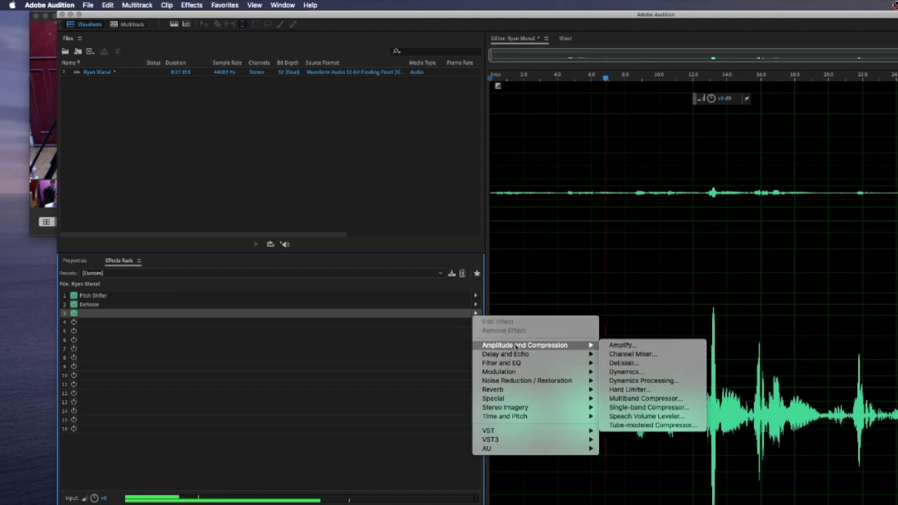
{"action": "left_click", "coordinate": [620, 346]}
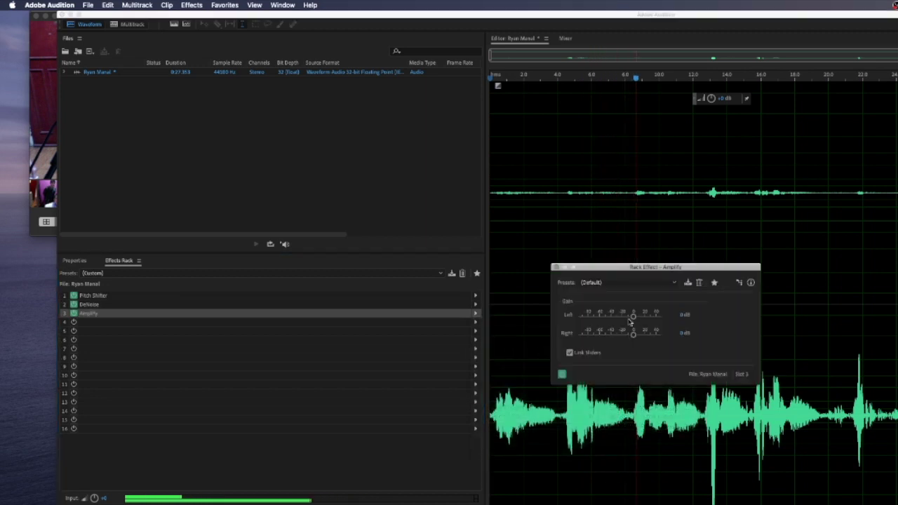
{"action": "mouse_move", "coordinate": [633, 335]}
{"action": "left_mouse_down"}
{"action": "mouse_move", "coordinate": [636, 316]}
{"action": "mouse_move", "coordinate": [639, 335]}
{"action": "left_mouse_up"}
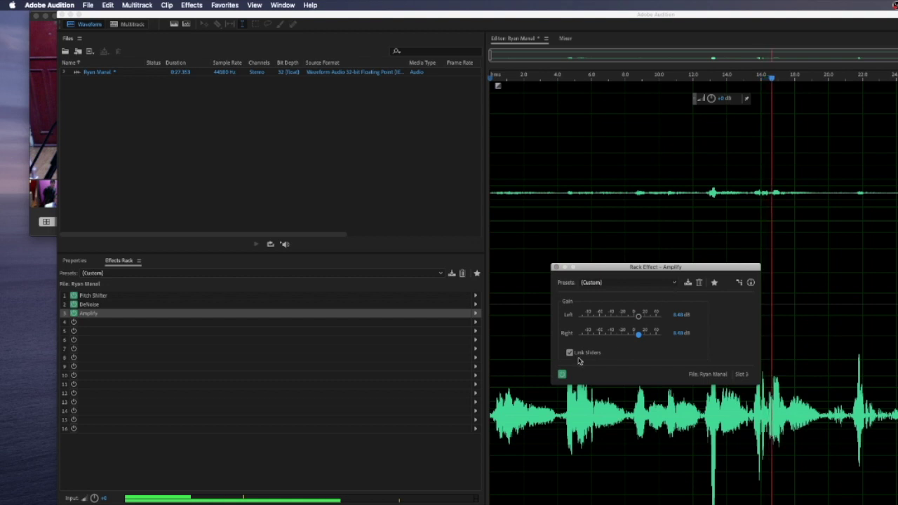
{"action": "left_click", "coordinate": [554, 266]}
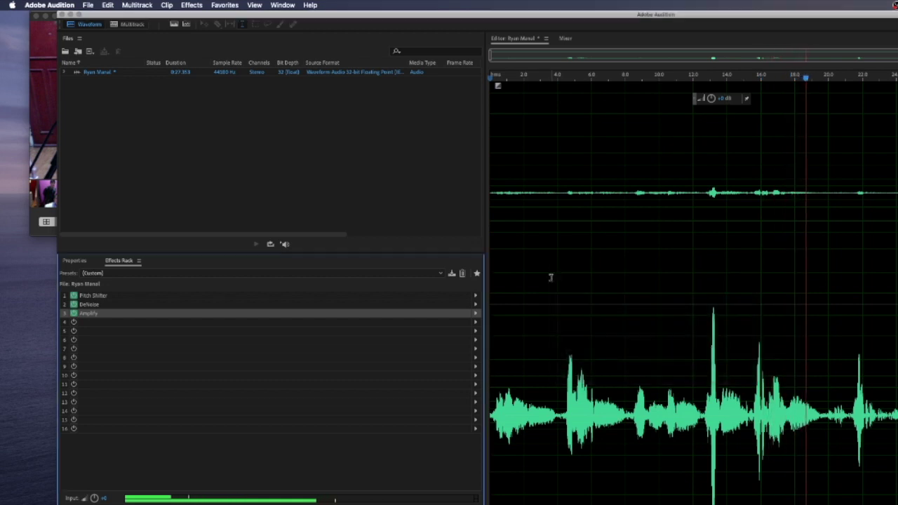
Rearrange the desktop by shifting the Audition window right and placing the Photo Booth window in front, over its lower-left area.
{"action": "left_click", "coordinate": [43, 17]}
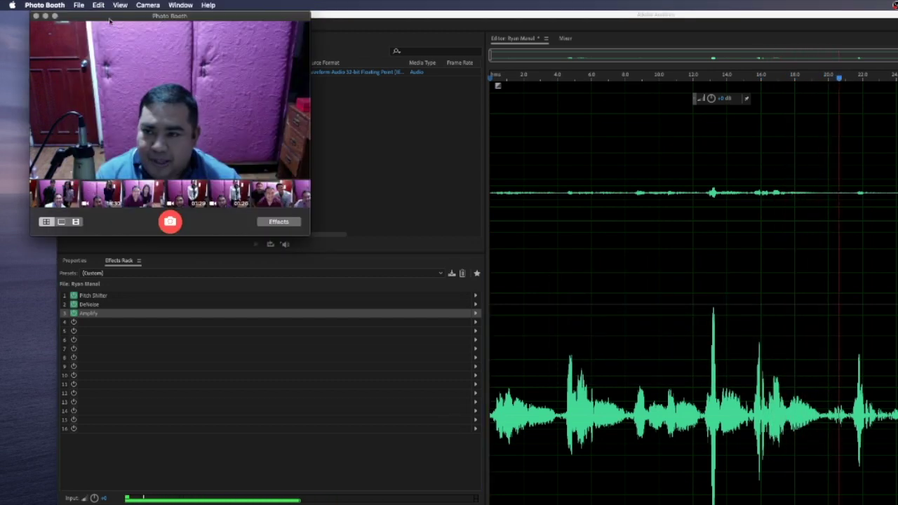
{"action": "left_click_drag", "start_coordinate": [107, 17], "coordinate": [250, 283]}
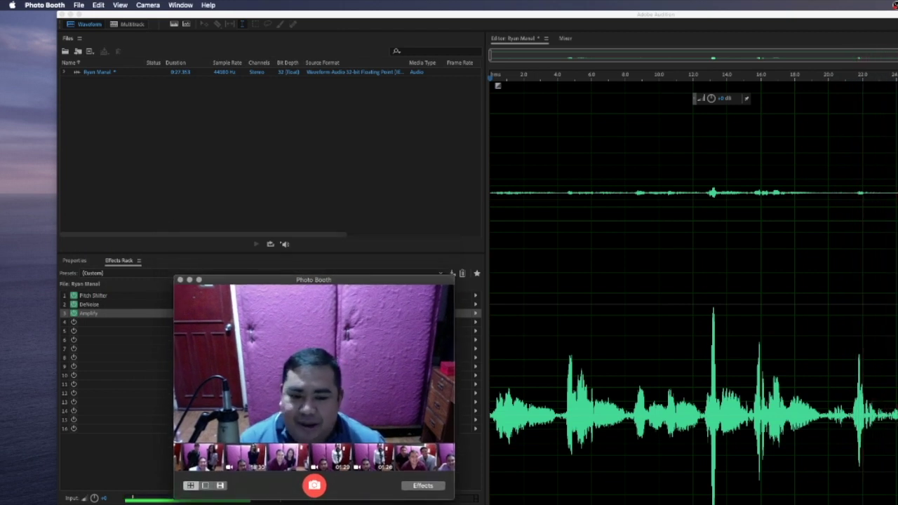
{"action": "left_click", "coordinate": [198, 270]}
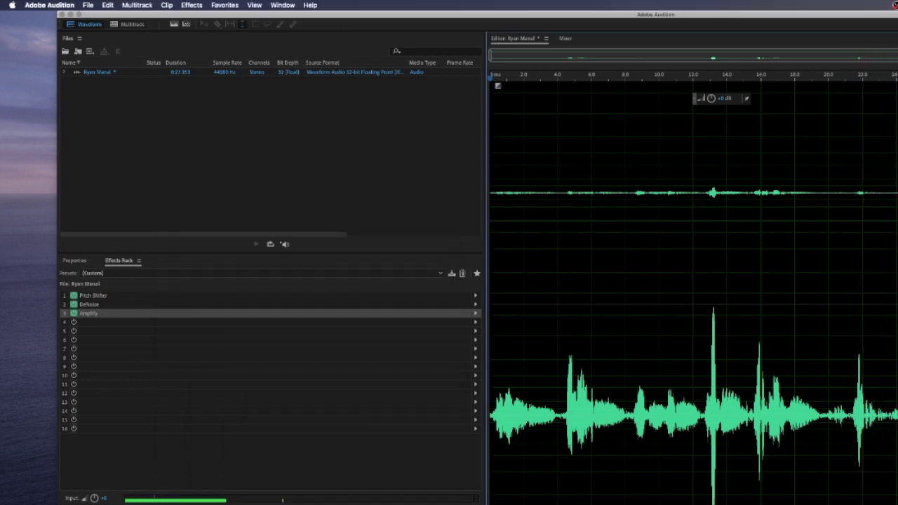
{"action": "left_click", "coordinate": [40, 315]}
{"action": "left_click_drag", "start_coordinate": [193, 16], "coordinate": [363, 21]}
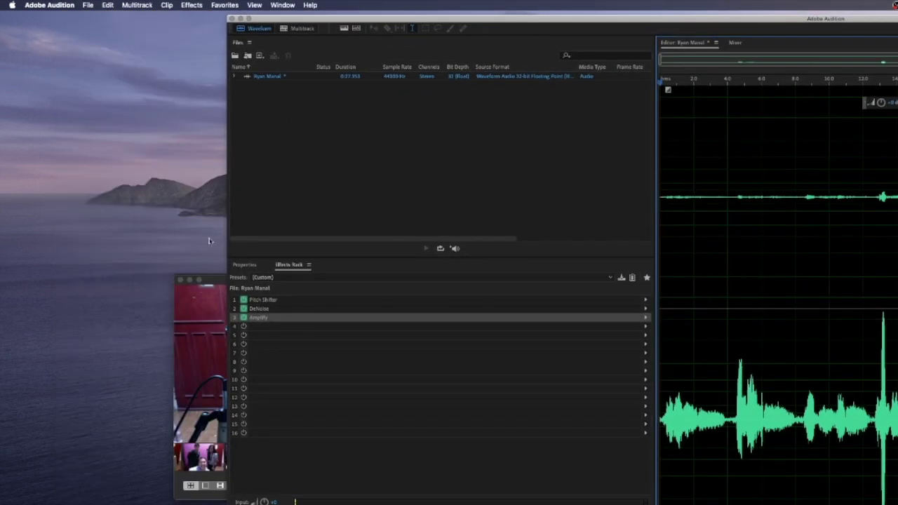
{"action": "left_click", "coordinate": [177, 330]}
{"action": "left_click_drag", "start_coordinate": [325, 276], "coordinate": [218, 255]}
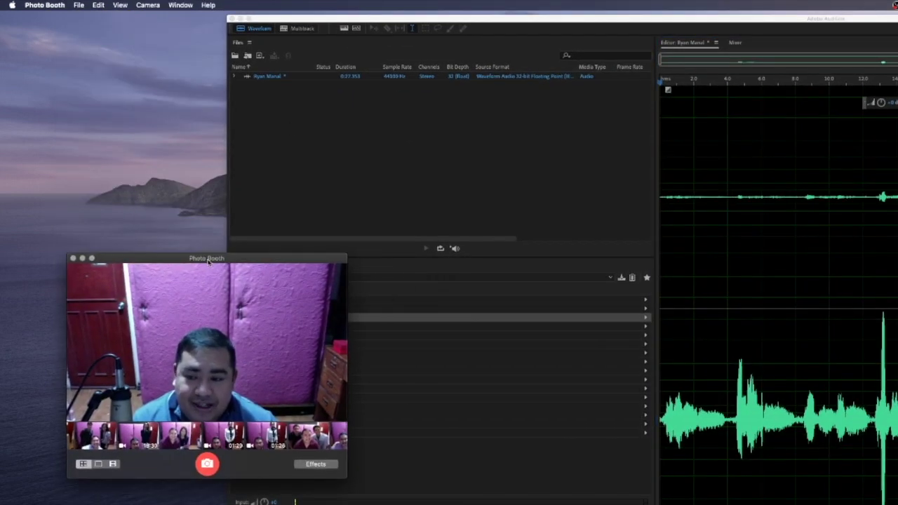
Reposition the Audition window slightly left and higher, and place the Photo Booth window in the desktop's lower-left corner, in front of it.
{"action": "left_click", "coordinate": [626, 29]}
{"action": "left_click_drag", "start_coordinate": [579, 28], "coordinate": [668, 28]}
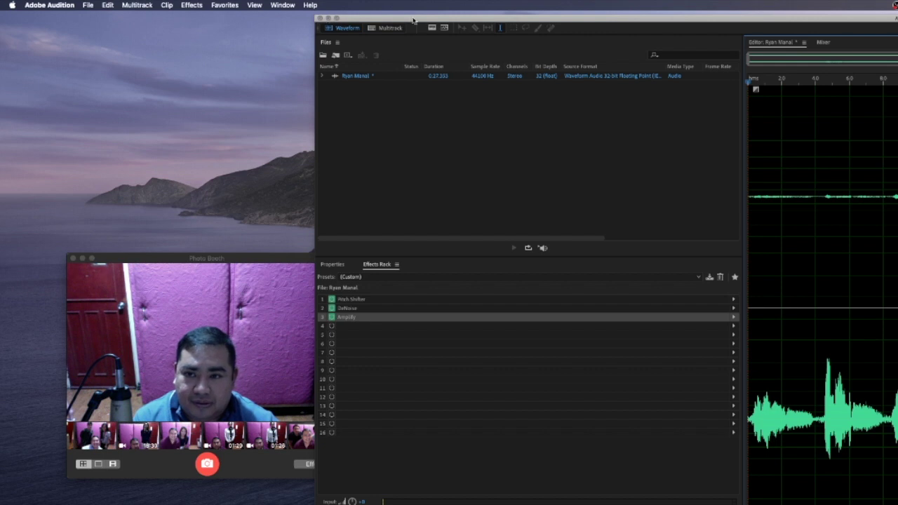
{"action": "left_click_drag", "start_coordinate": [414, 20], "coordinate": [312, 17]}
{"action": "left_click", "coordinate": [171, 358]}
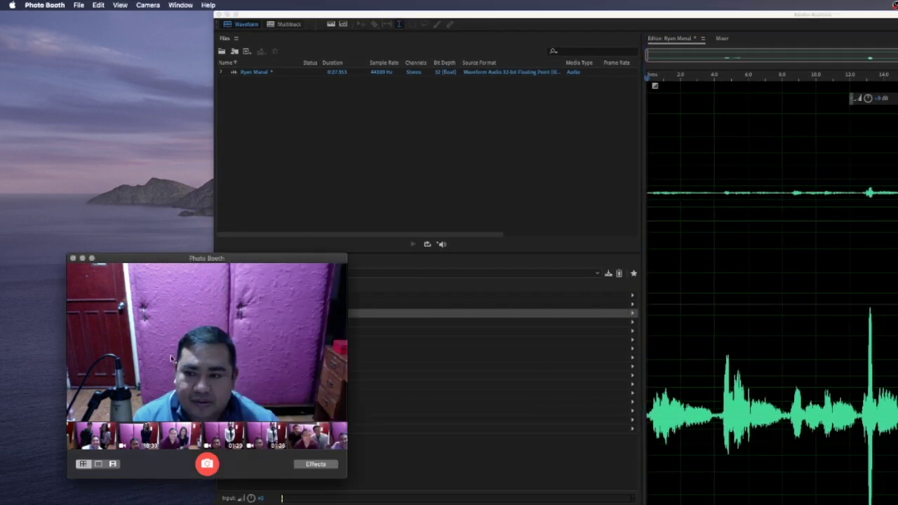
{"action": "left_click_drag", "start_coordinate": [249, 271], "coordinate": [200, 308]}
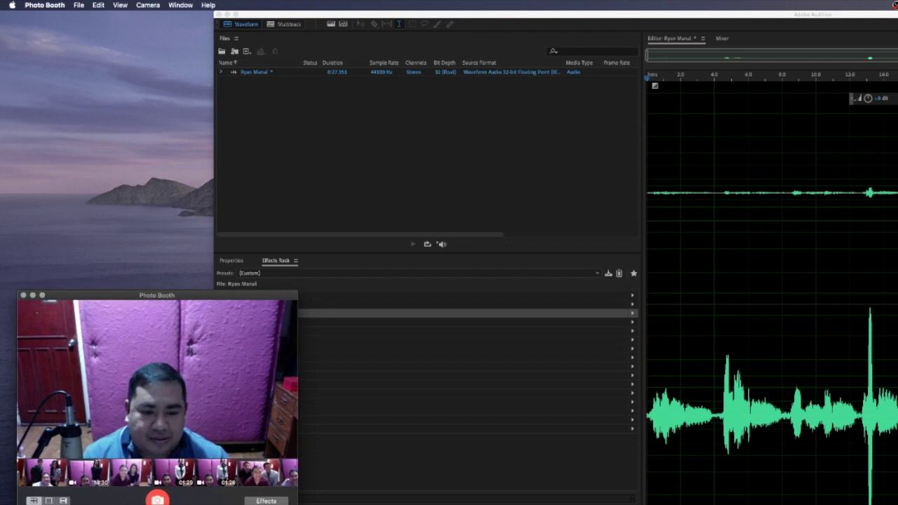
Alternate between Audition and Photo Booth in the foreground, finishing with a switch to the OBS controls window.
{"action": "key", "text": "super+Tab"}
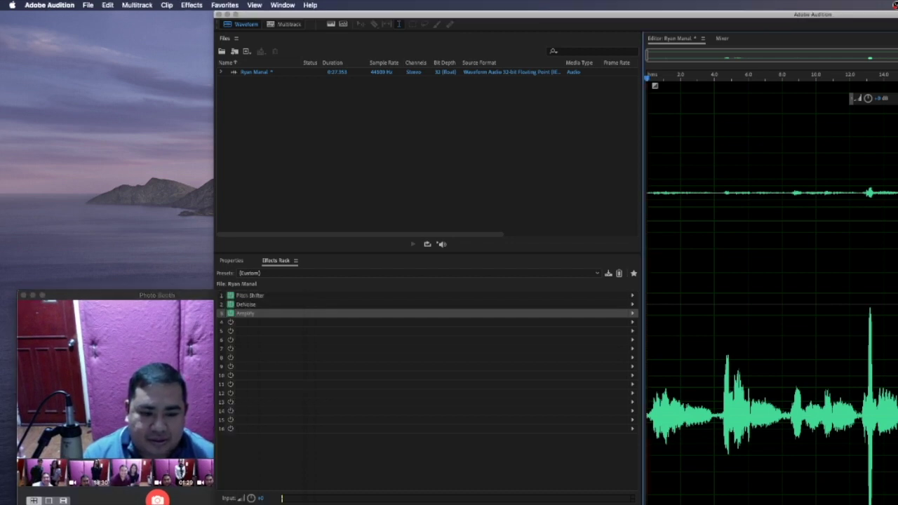
{"action": "left_click", "coordinate": [181, 295]}
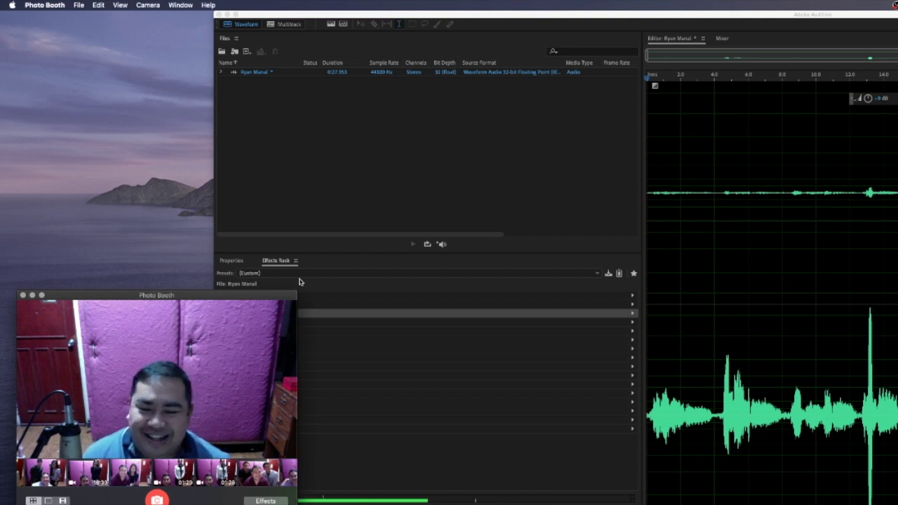
{"action": "key", "text": "super+Tab"}
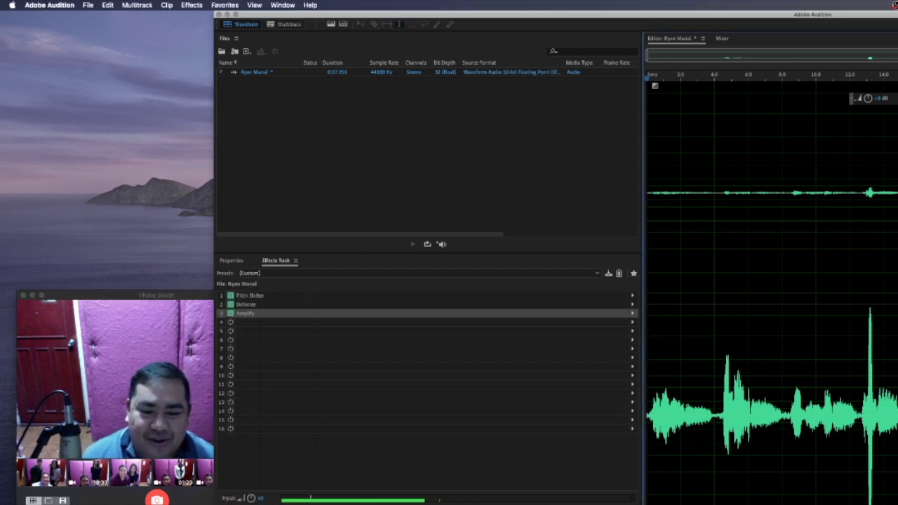
{"action": "left_click", "coordinate": [147, 383]}
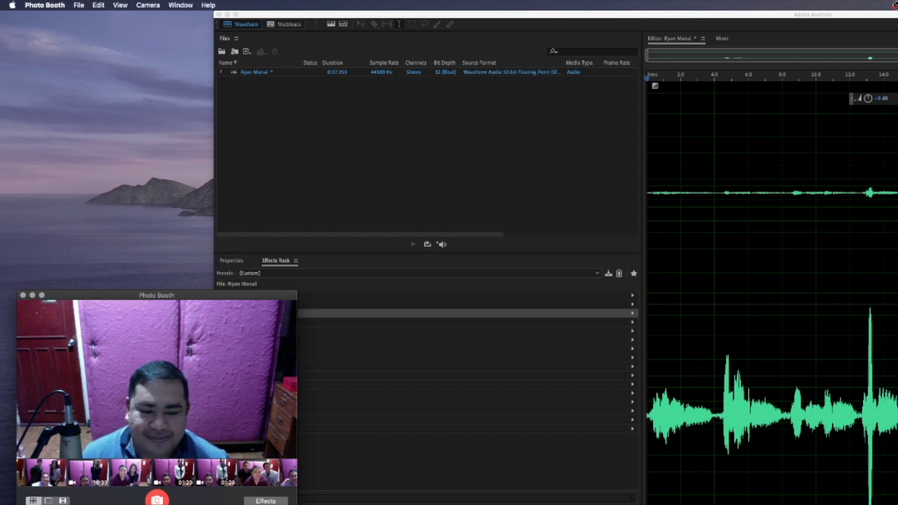
{"action": "key", "text": "super+Tab"}
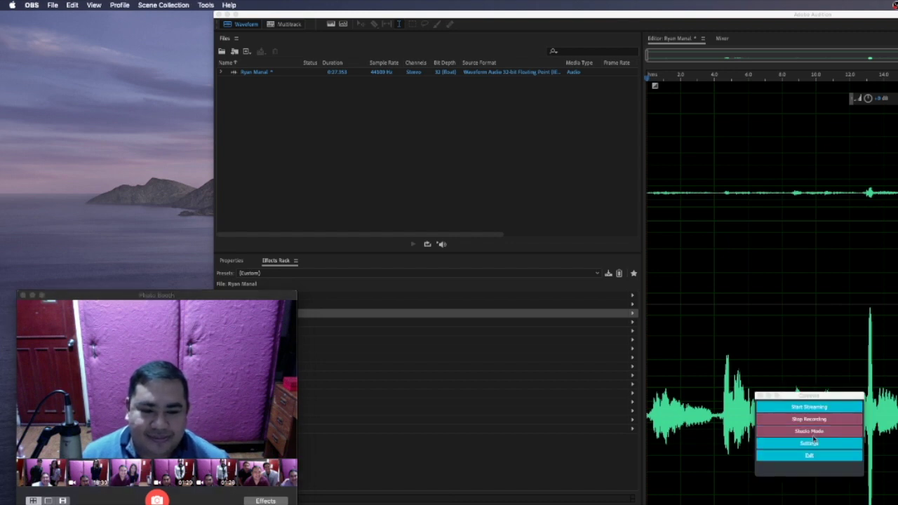